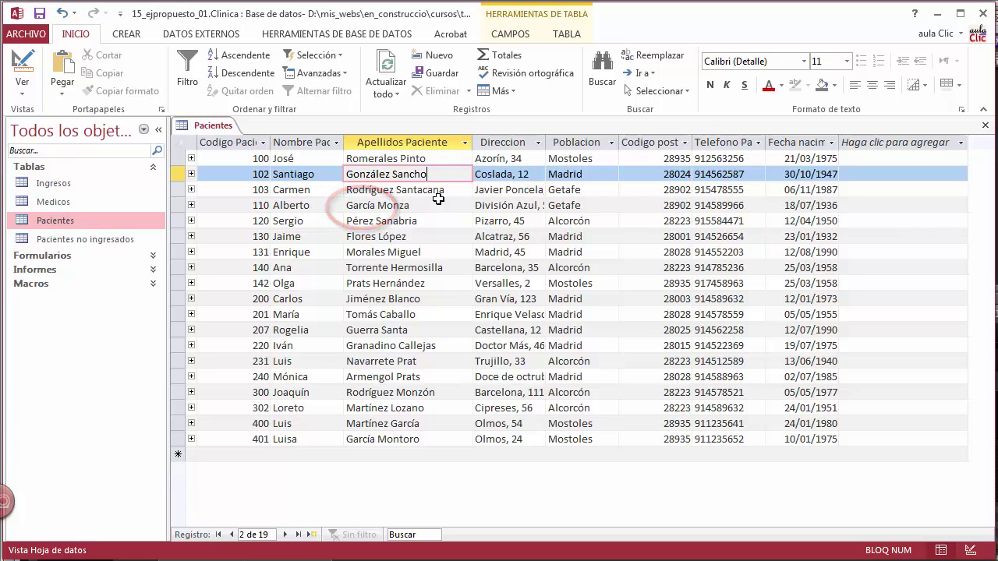
Step: Find each match of the fourth patient's first surname in the Apellidos Paciente field, cycling back to the starting record
double_click(362, 206)
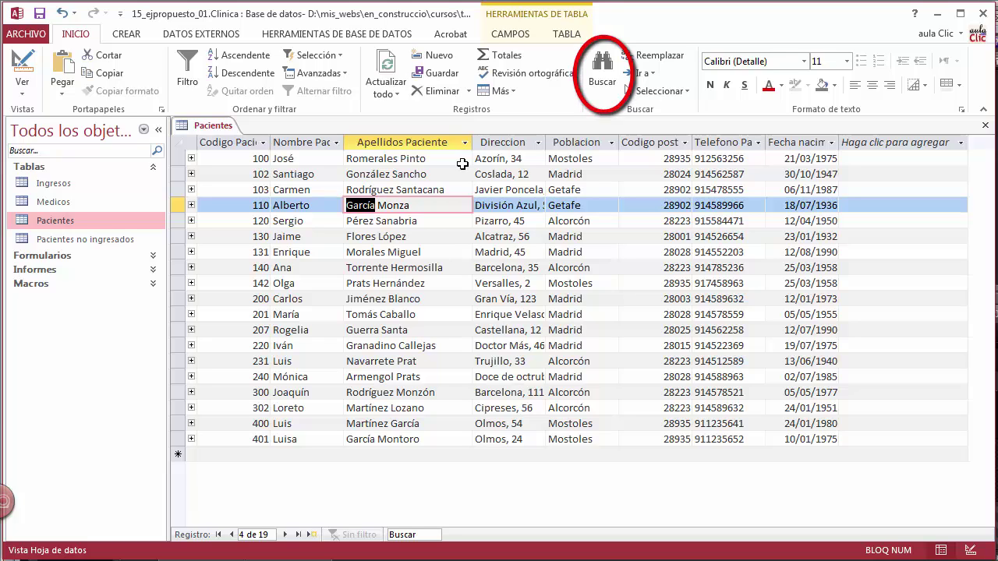
left_click(602, 71)
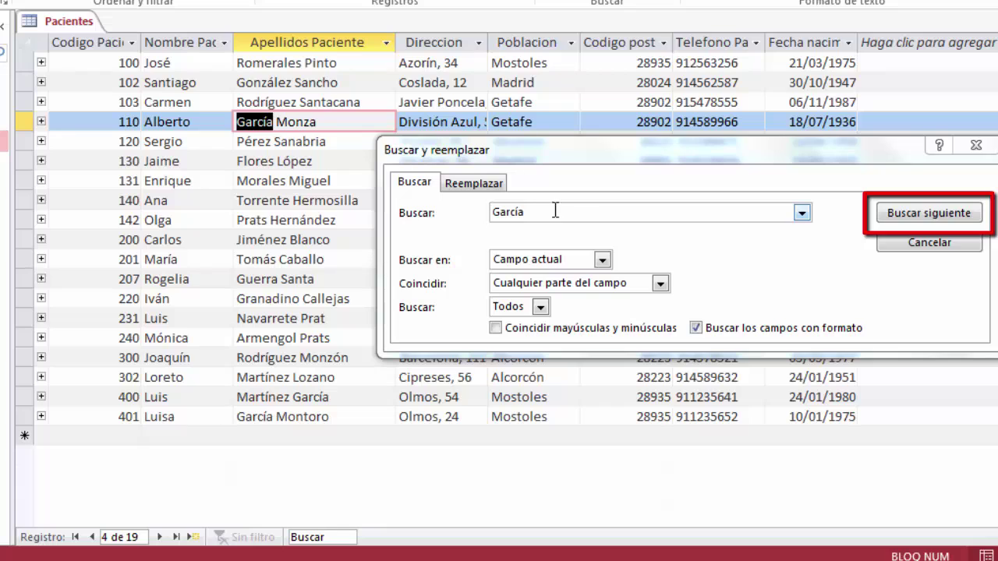
left_click(929, 213)
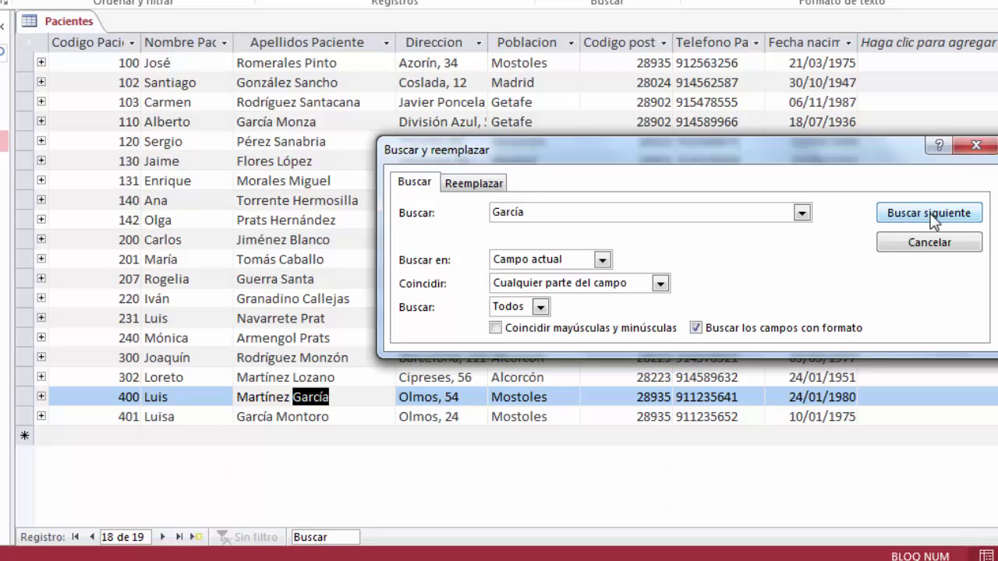
left_click(930, 213)
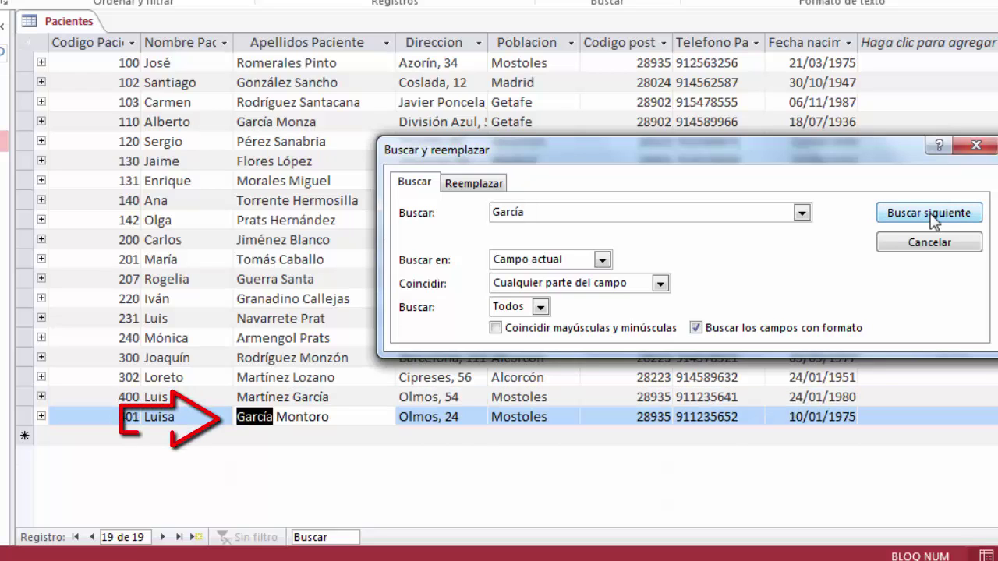
left_click(930, 213)
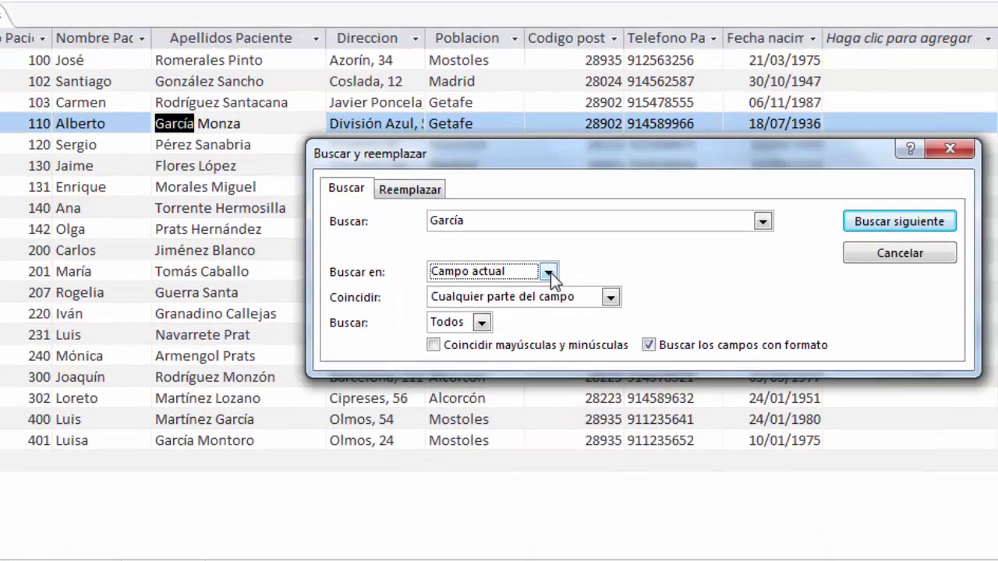
Step: Search for the same surname in the Direccion column, keeping the search scope at Campo actual
left_click(604, 260)
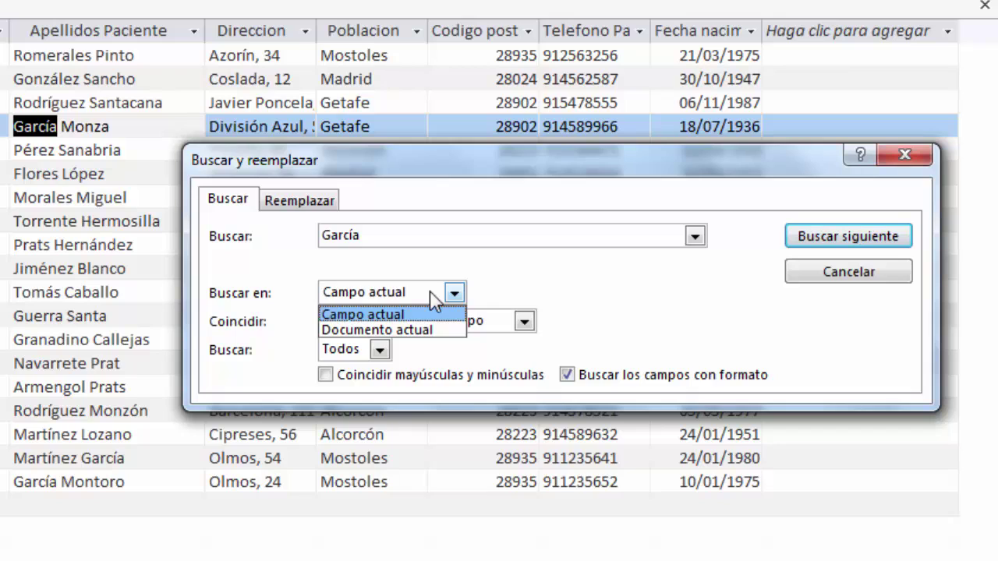
left_click(429, 291)
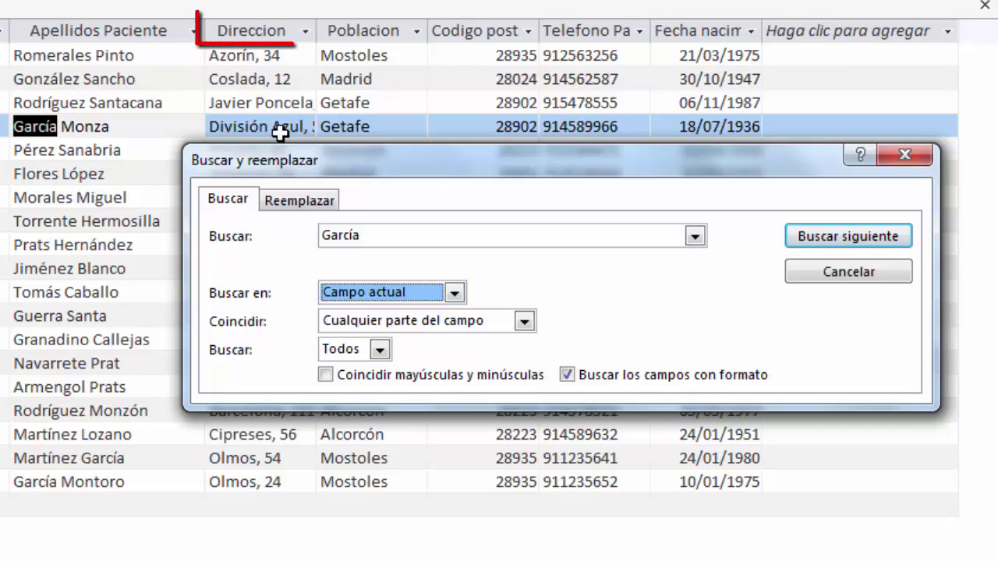
left_click(258, 28)
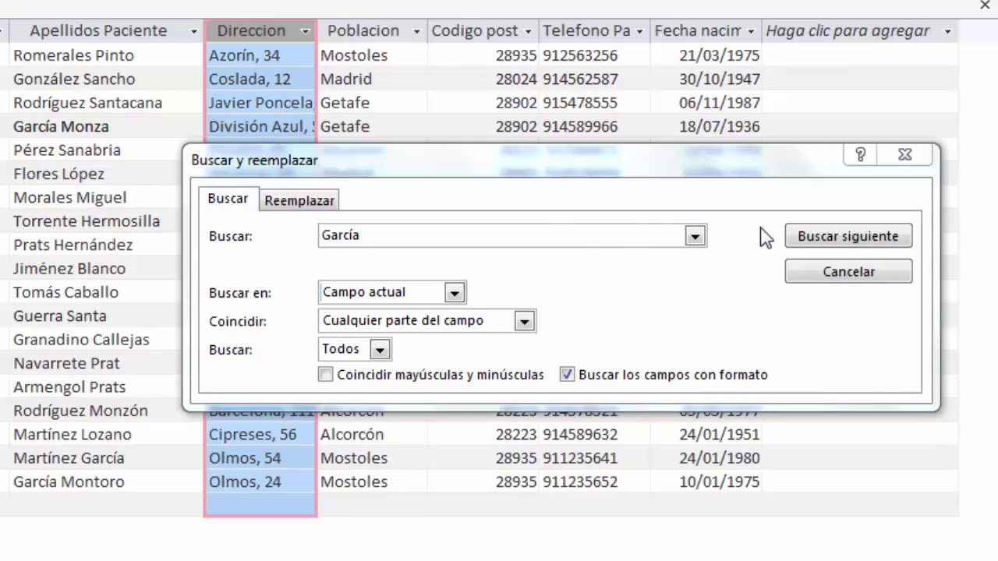
left_click(833, 240)
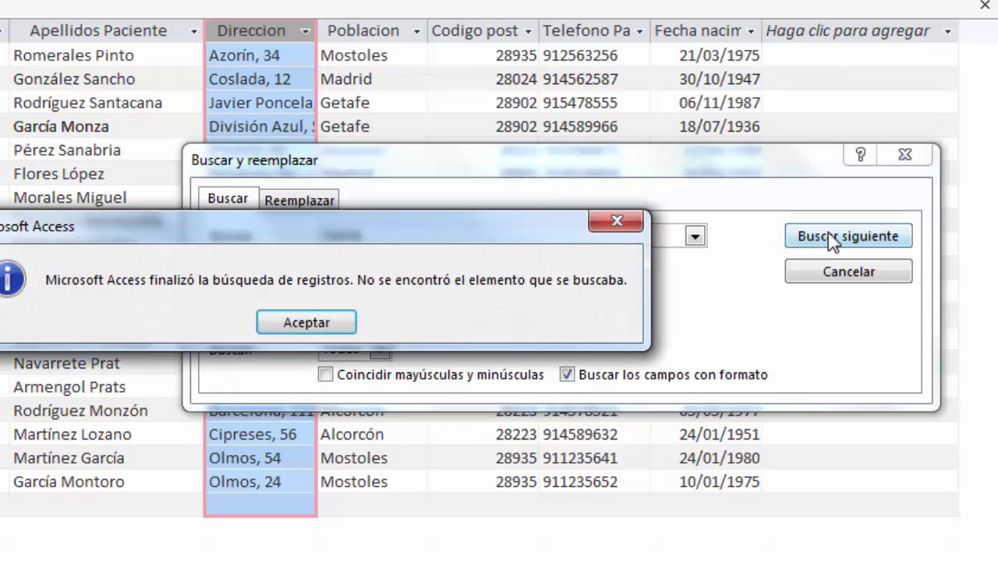
left_click(324, 321)
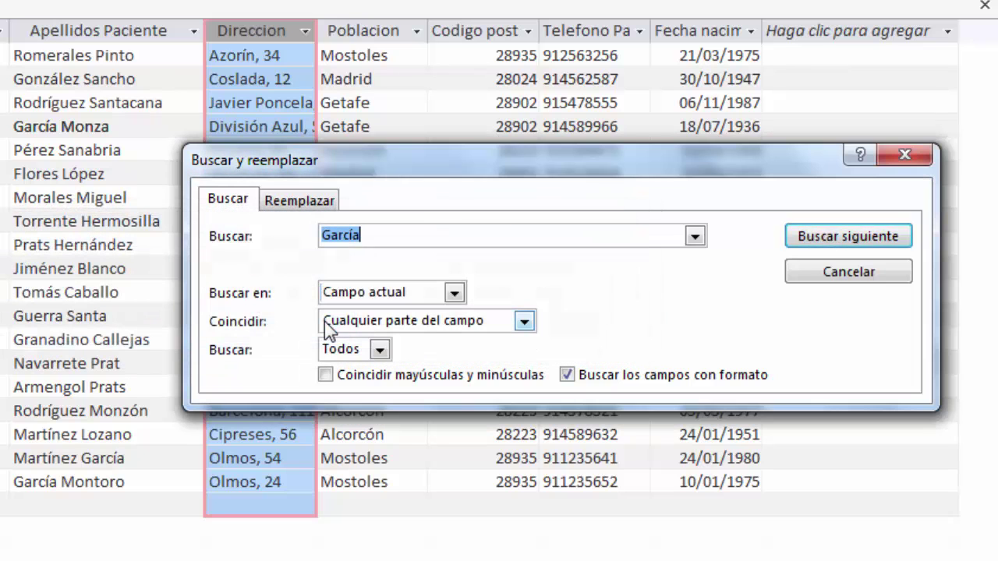
Step: Widen the search scope to Documento actual and find the surname across the whole table
left_click(452, 294)
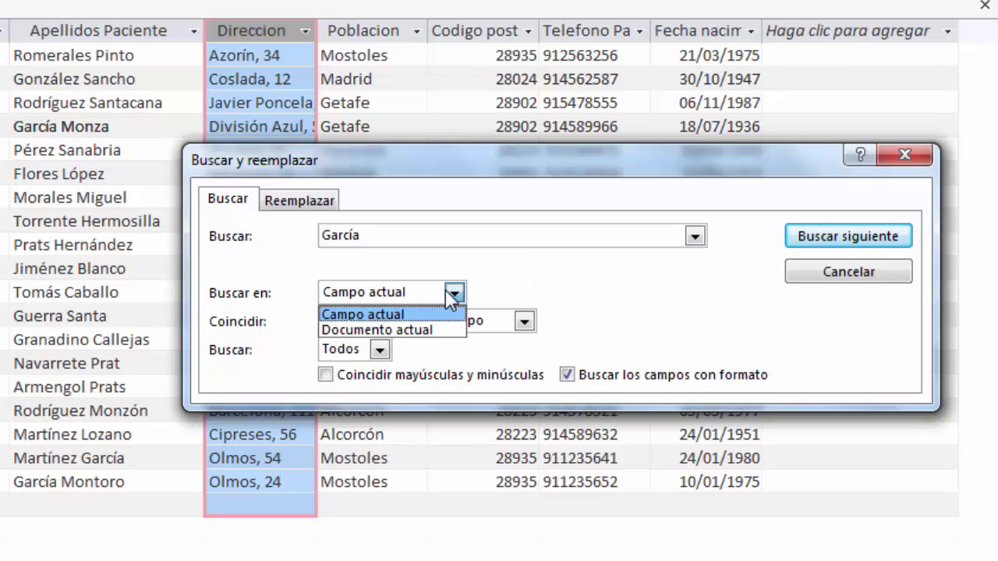
left_click(421, 330)
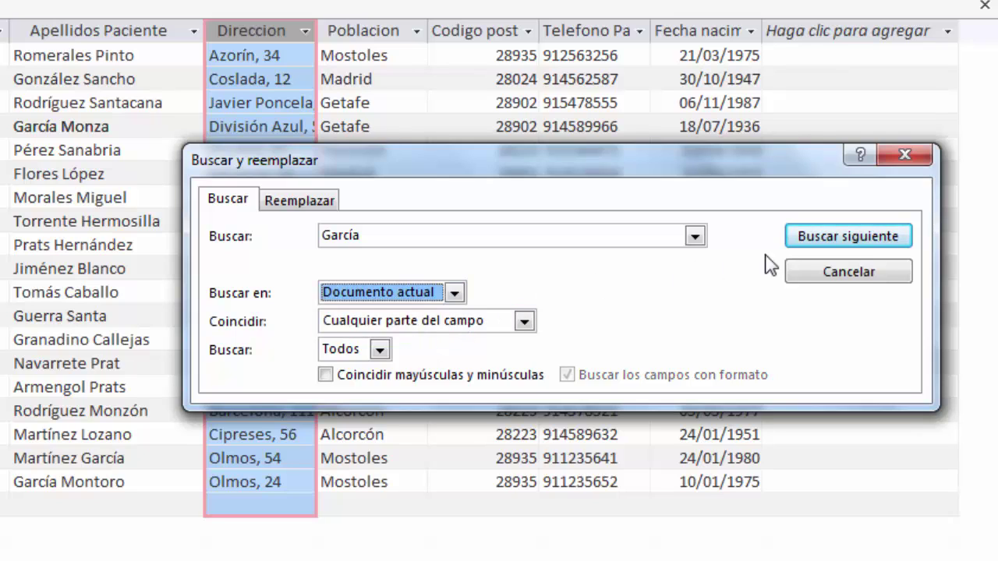
left_click(854, 238)
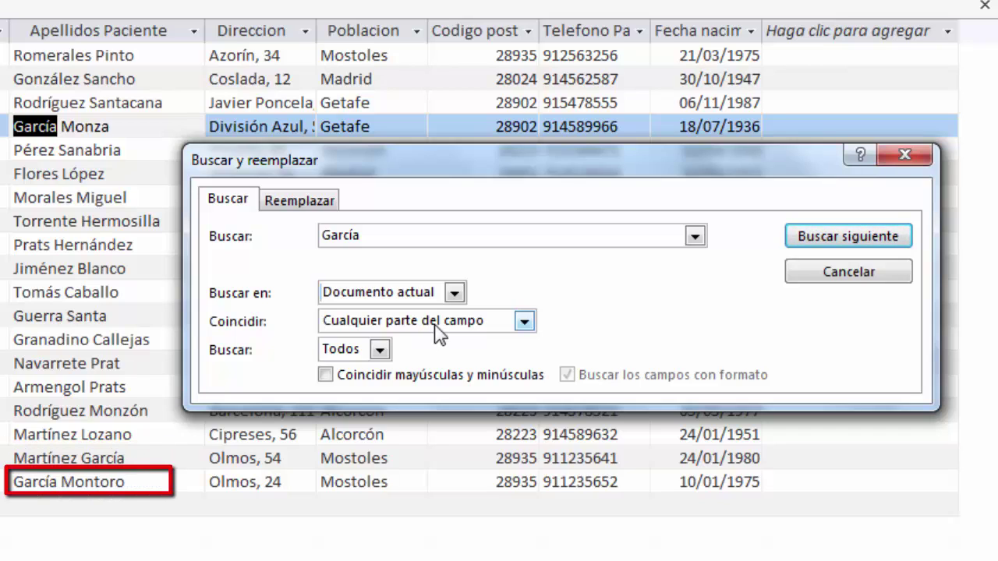
Step: Search for the surname with matching set to Hacer coincidir todo el campo
left_click(525, 322)
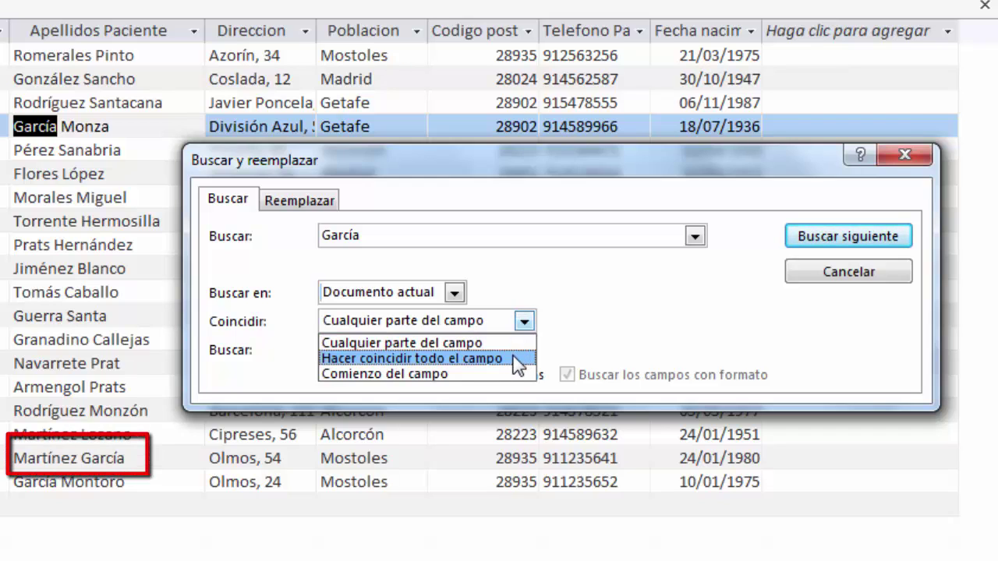
left_click(515, 359)
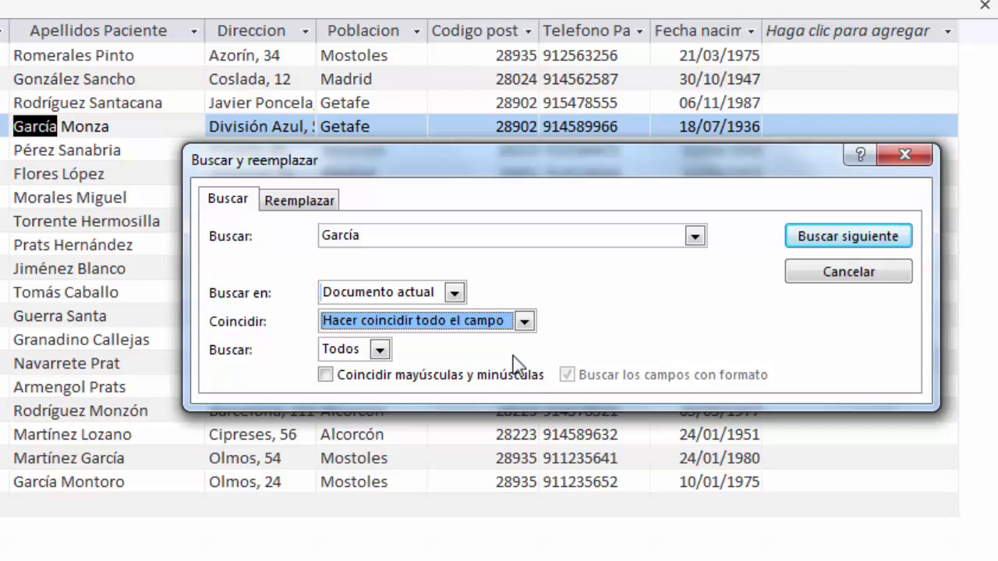
left_click(850, 242)
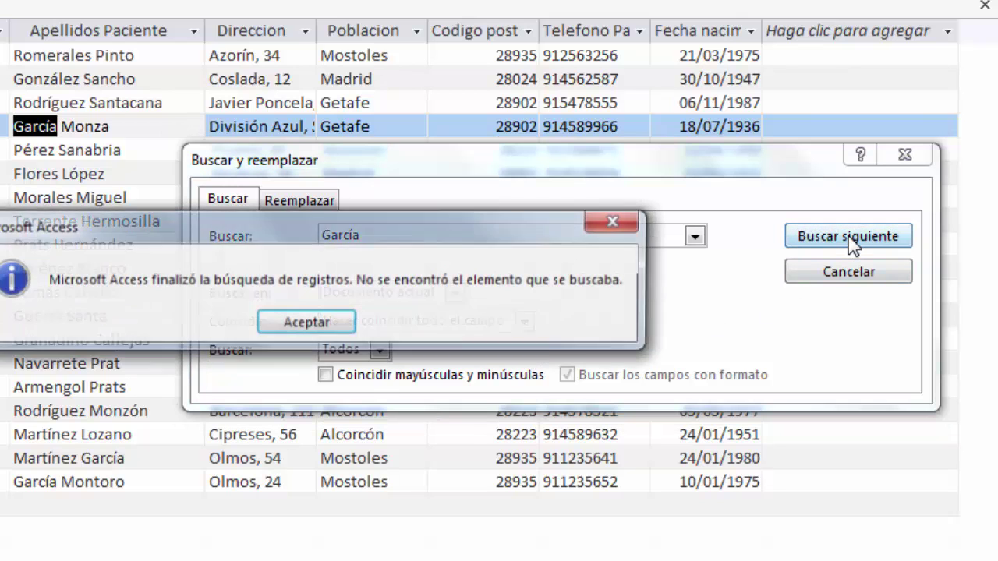
left_click(337, 324)
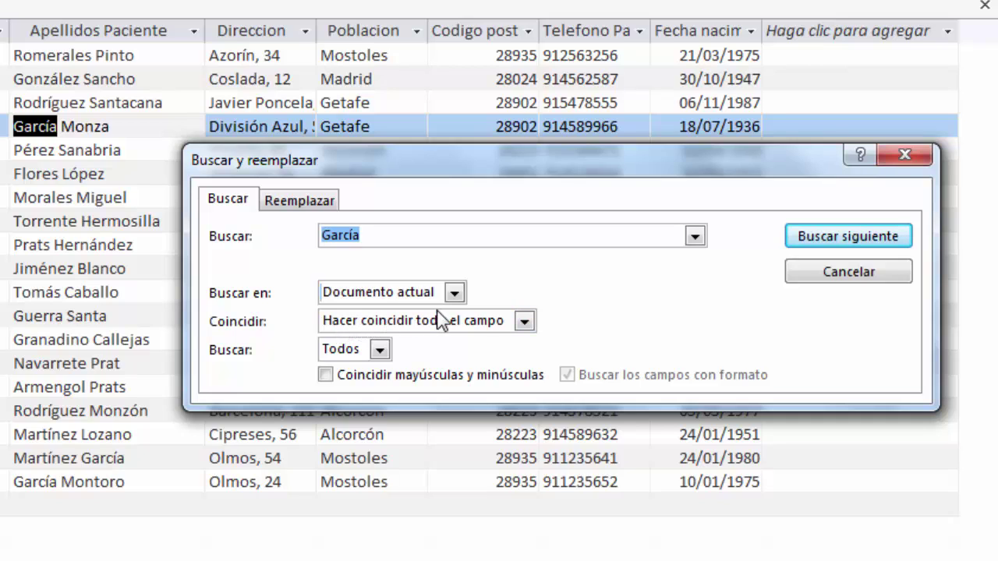
Step: Set matching to Comienzo del campo and step through the records whose field starts with the surname
left_click(526, 324)
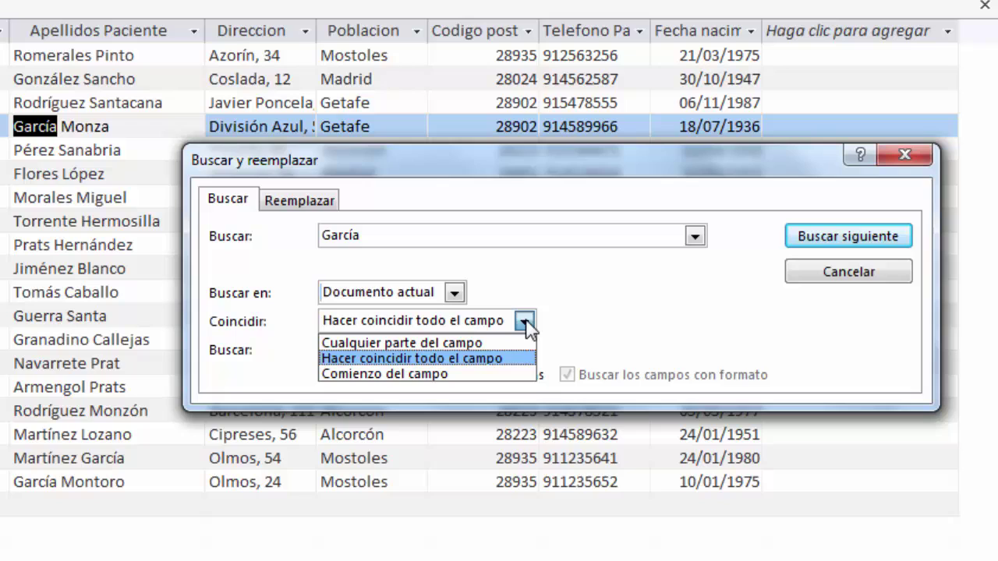
left_click(496, 376)
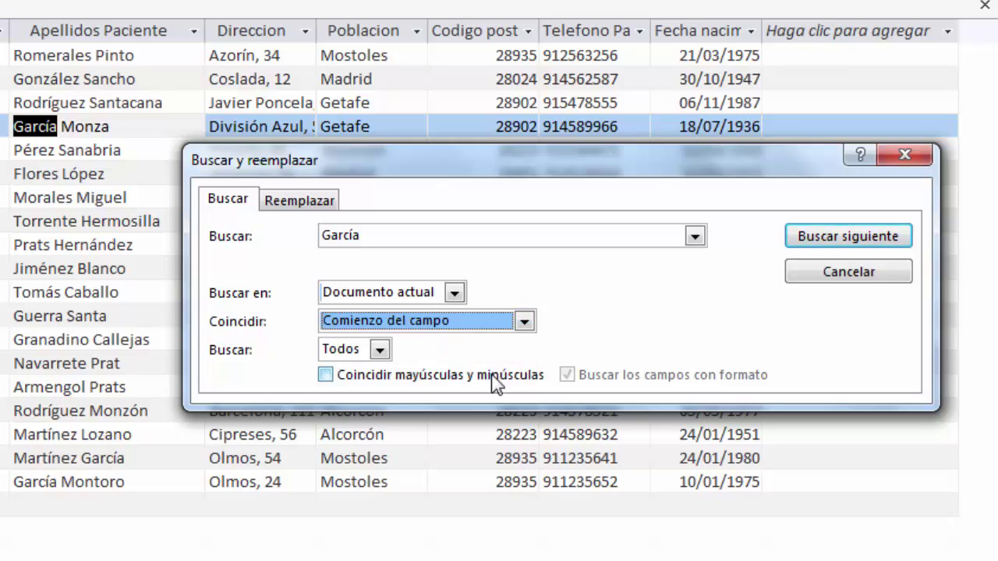
left_click(832, 243)
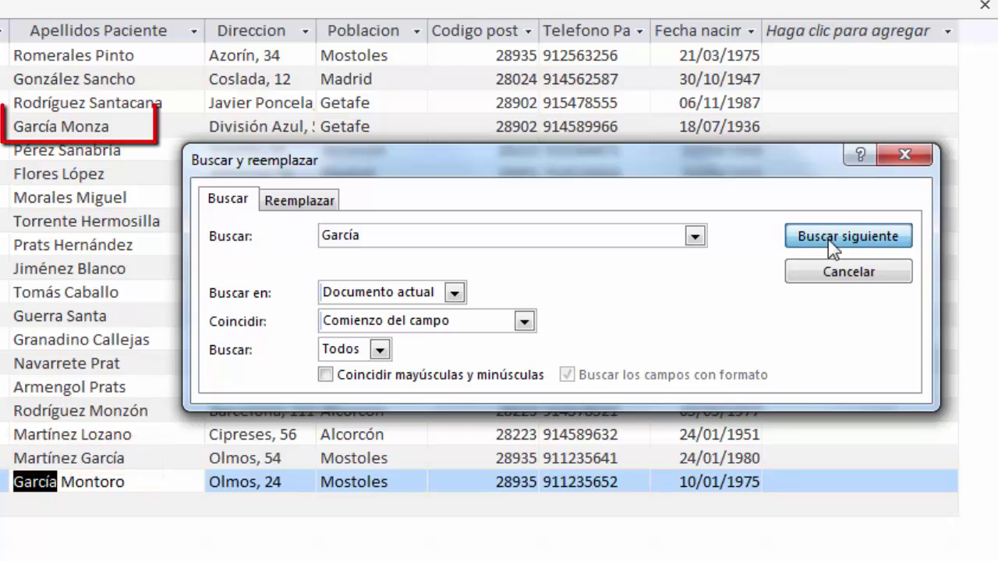
left_click(833, 248)
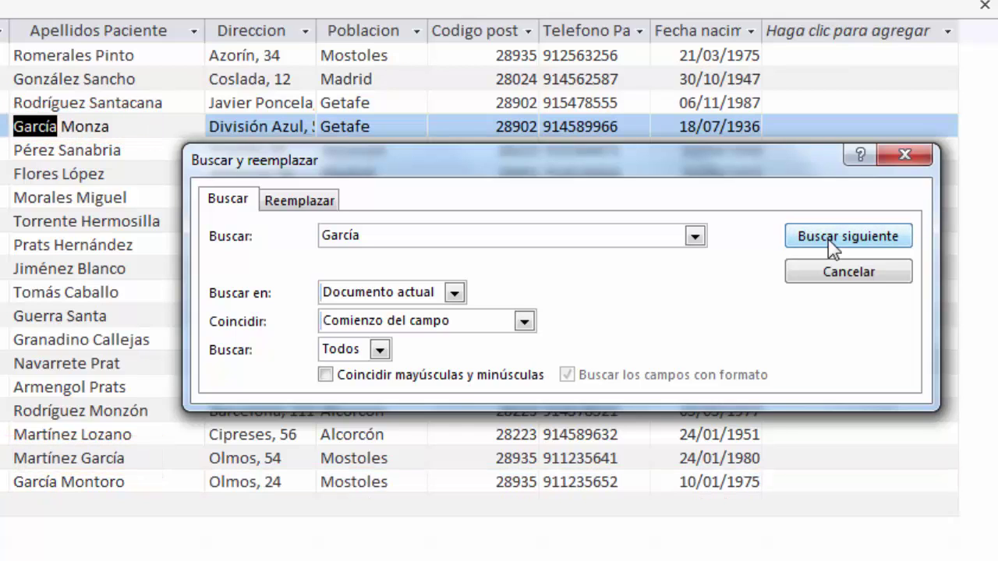
Step: Set matching to Cualquier parte del campo and search for the surname in the Arriba direction
left_click(524, 322)
left_click(496, 343)
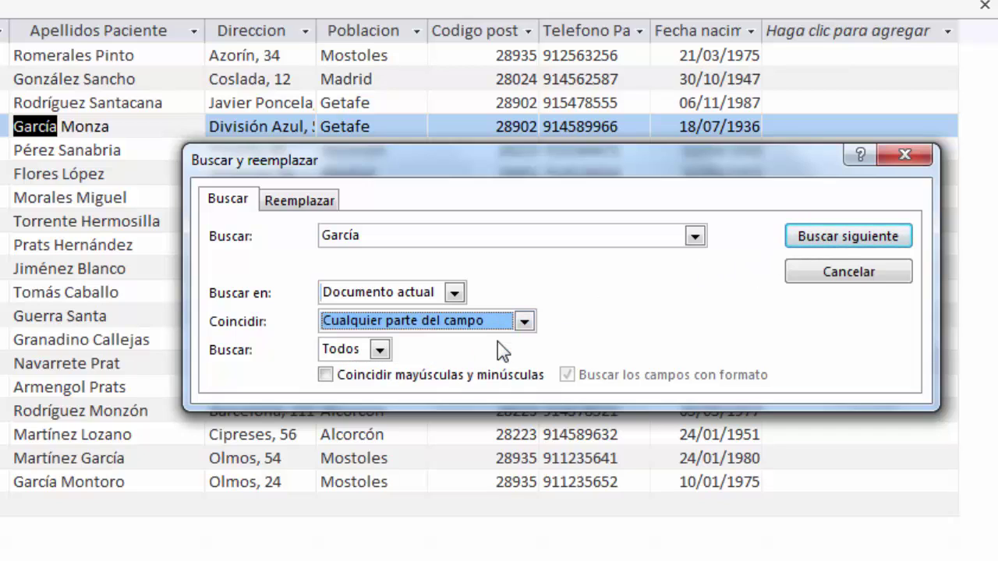
left_click(382, 350)
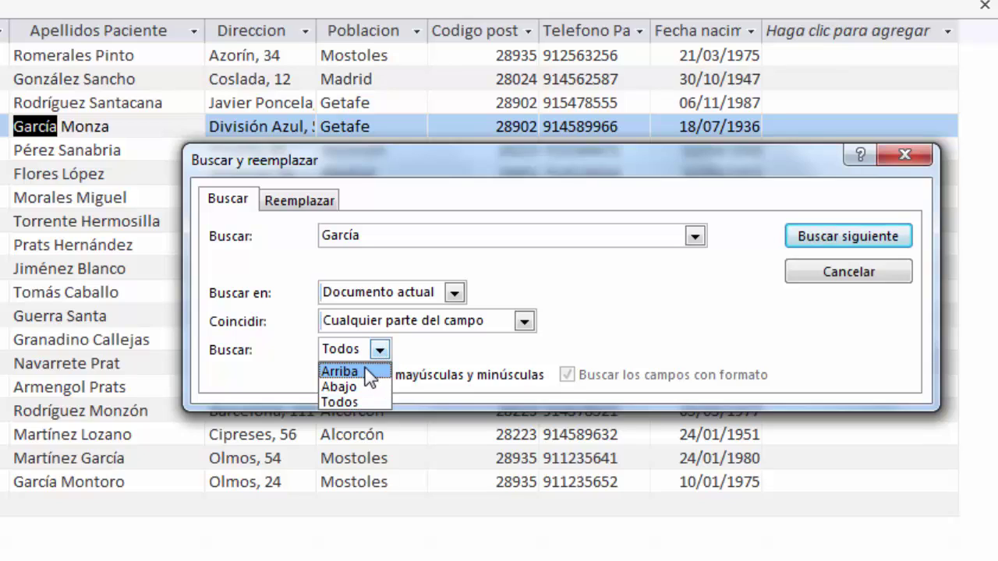
left_click(369, 373)
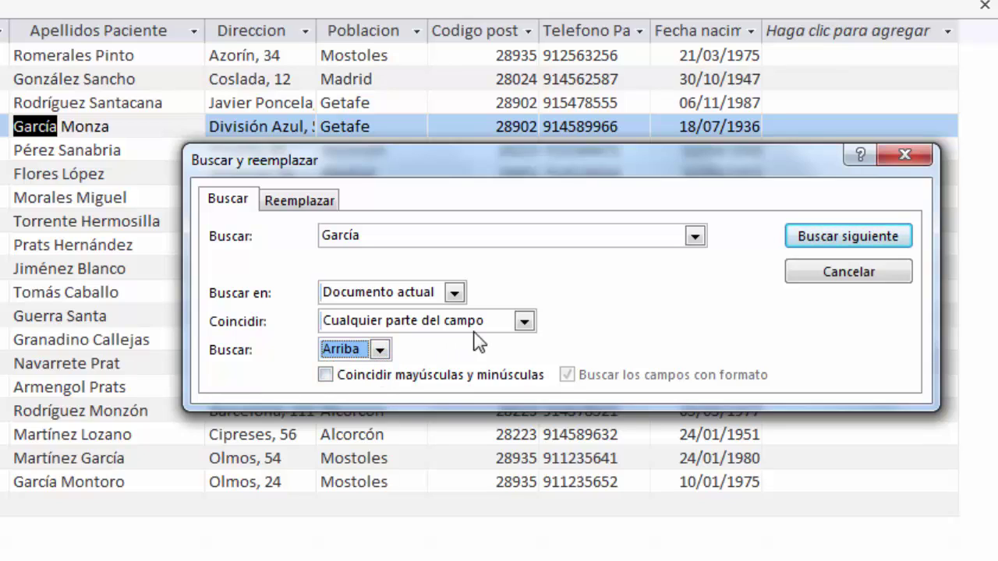
left_click(838, 247)
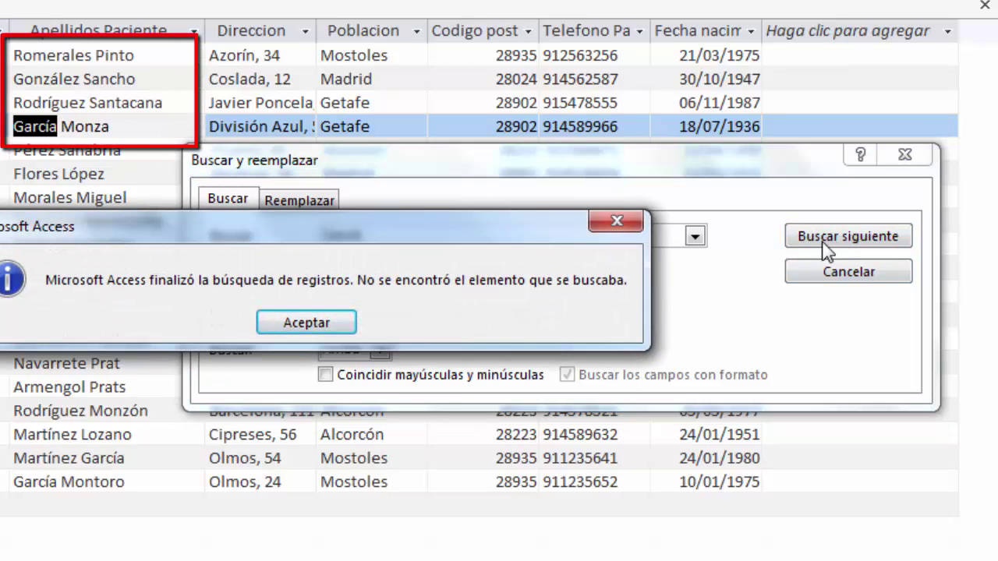
left_click(323, 328)
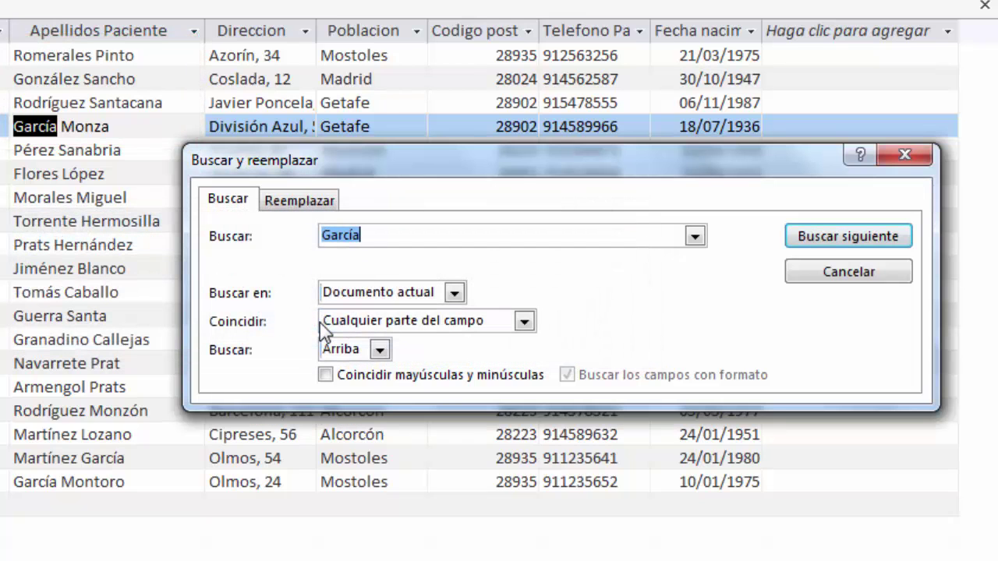
Step: Change the search direction to Abajo and step through the surname's matches to the end of the table
left_click(379, 351)
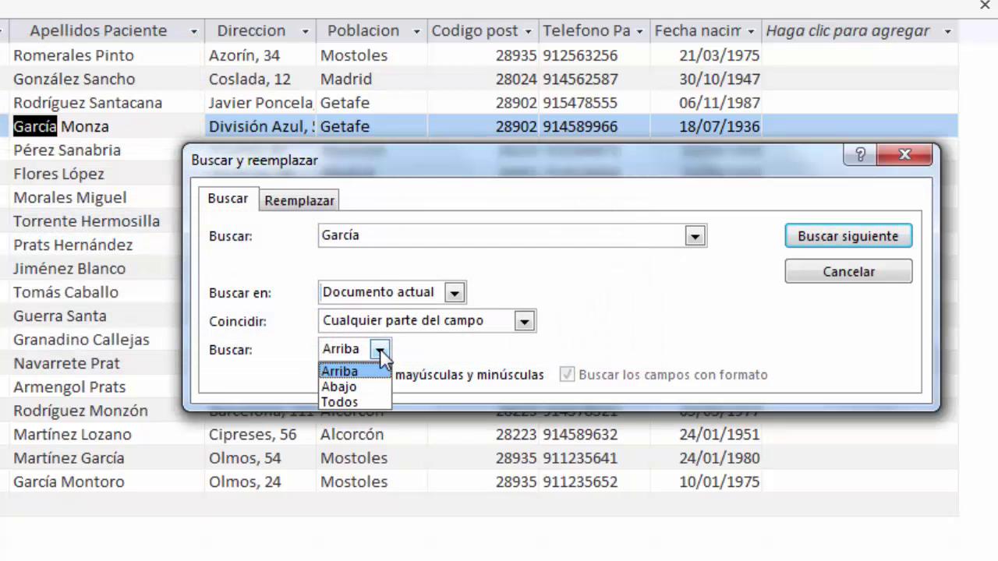
left_click(365, 388)
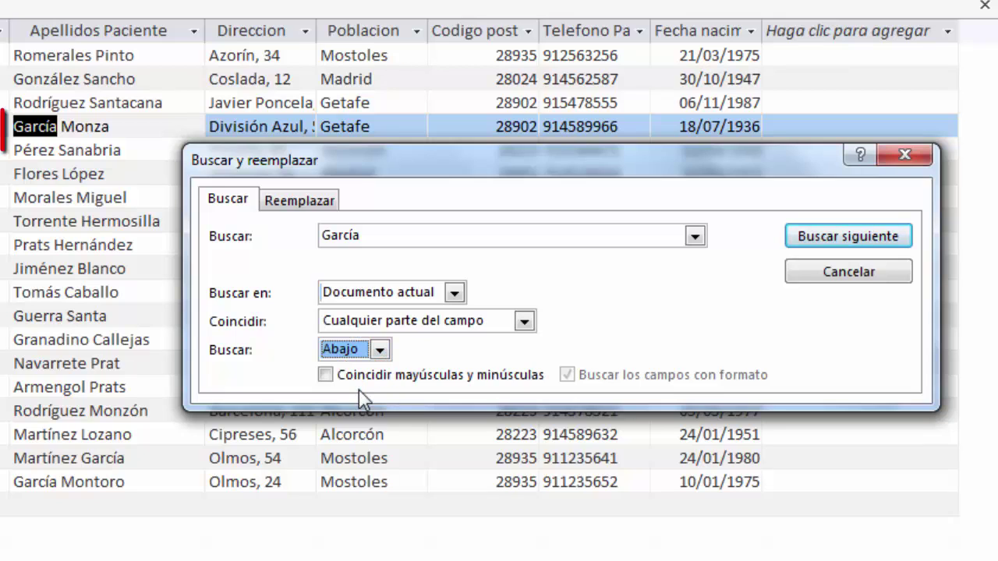
left_click(830, 245)
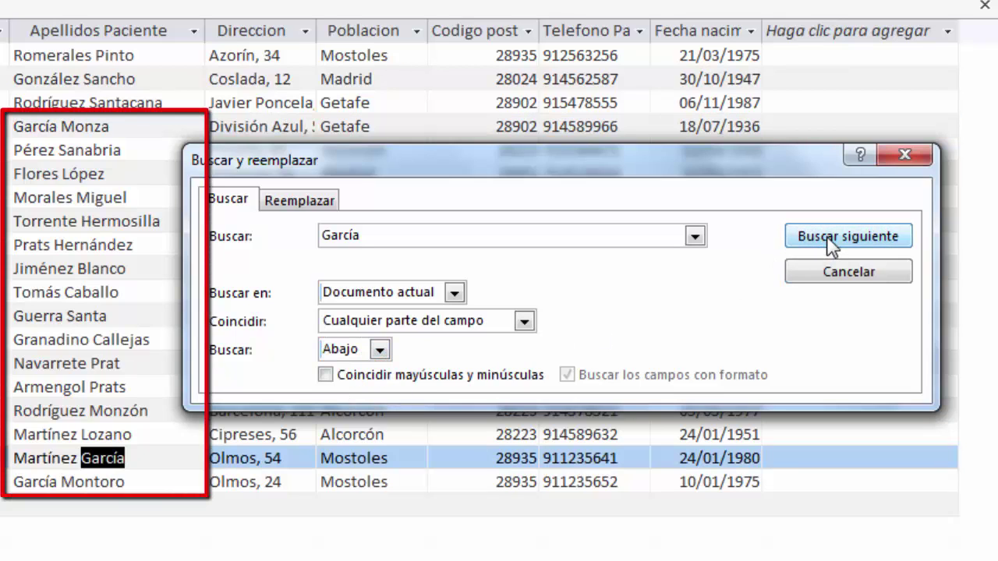
left_click(831, 244)
left_click(823, 247)
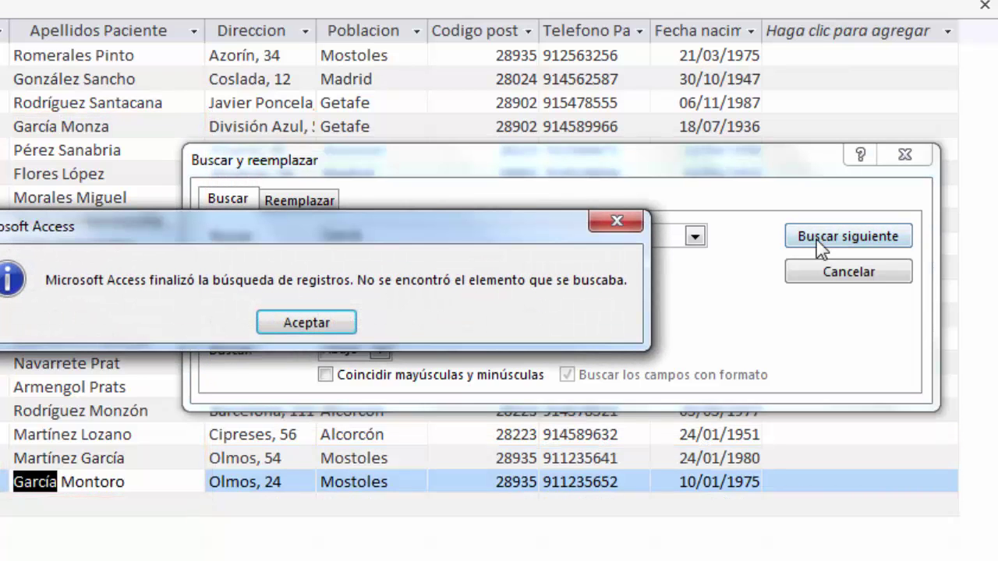
left_click(331, 335)
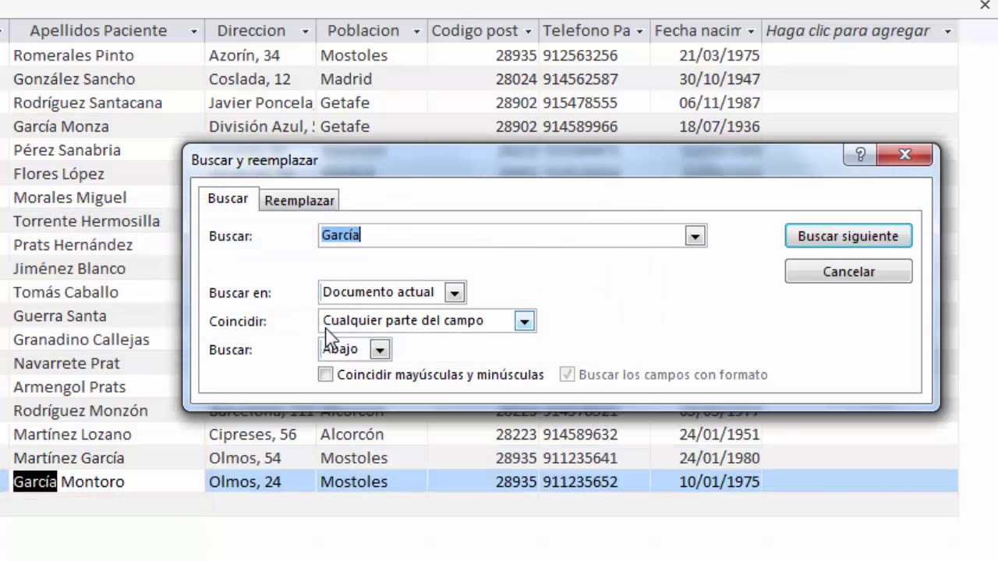
Step: Set the search direction to Todos and step through the surname's matches from the beginning of the table again
left_click(377, 351)
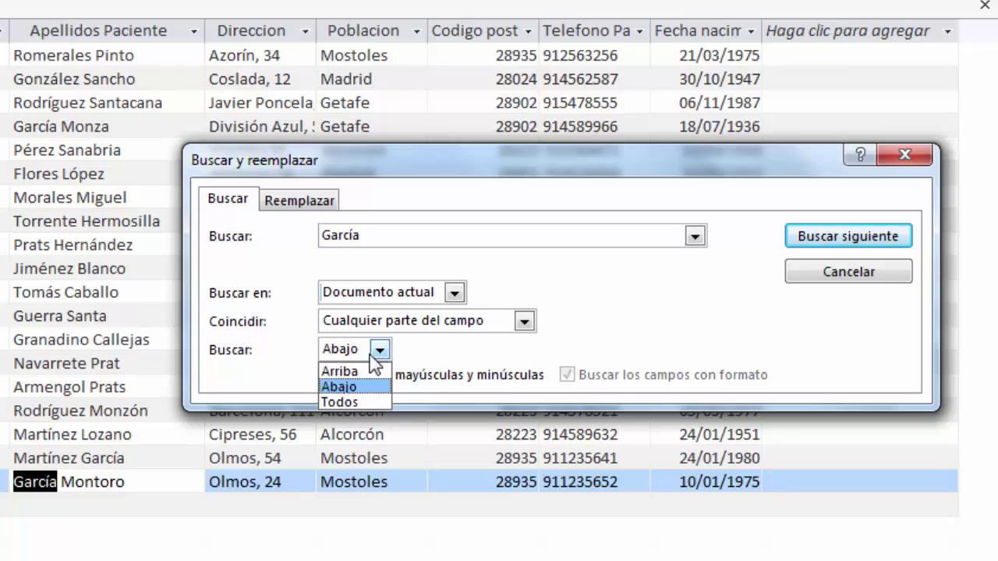
left_click(354, 403)
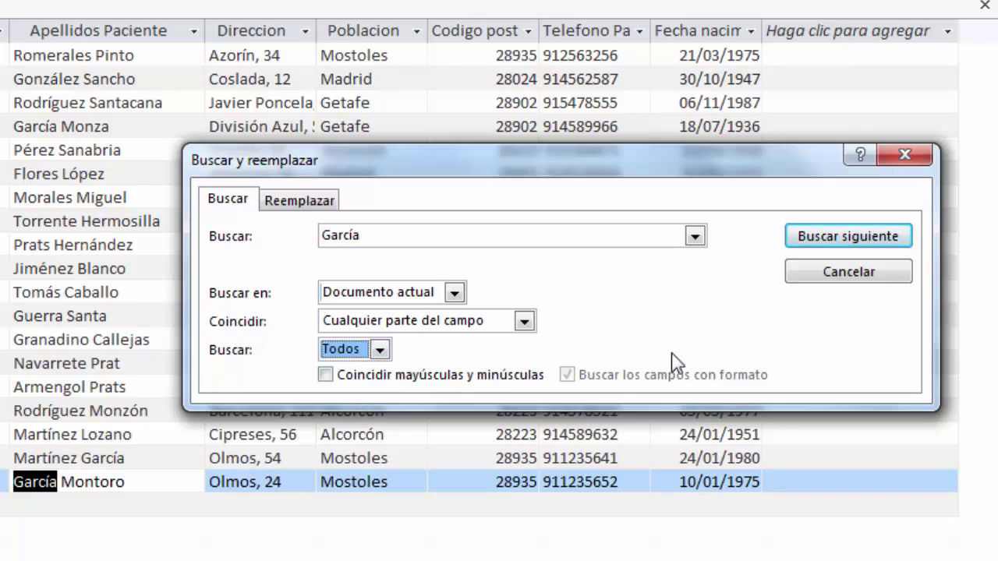
left_click(825, 238)
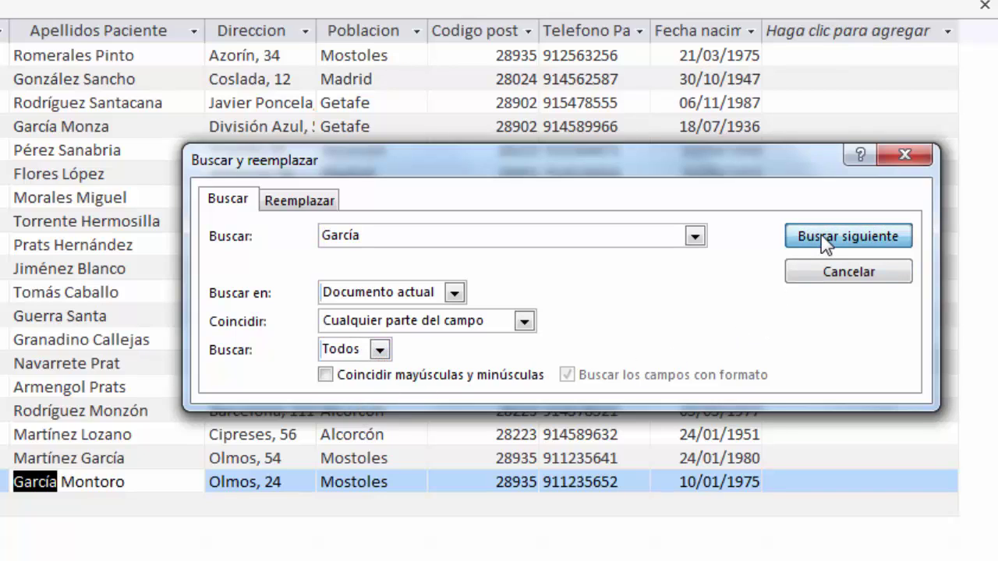
left_click(825, 237)
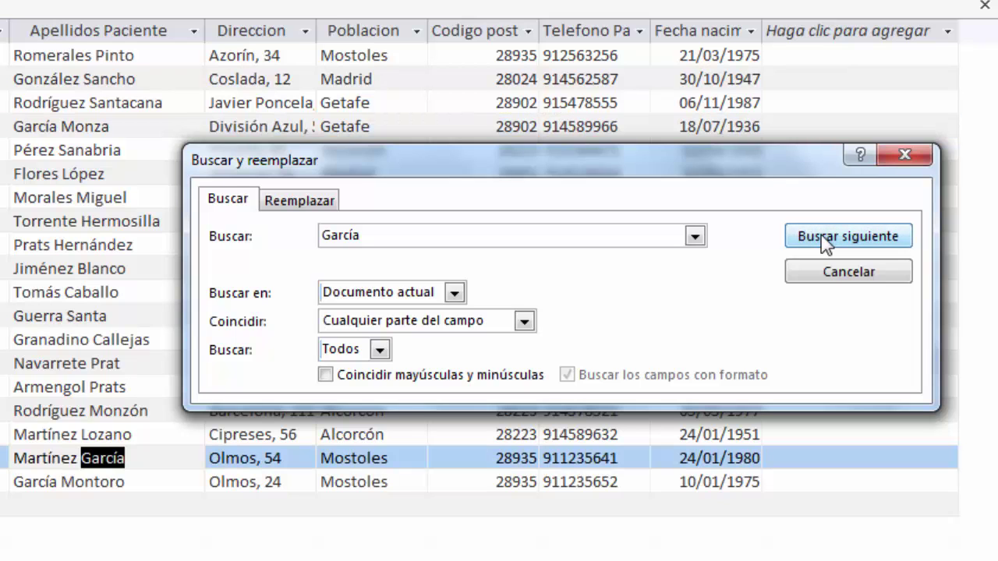
Step: Continue through the surname's remaining matches until the Todos search ends, and dismiss the notice
left_click(825, 238)
left_click(825, 238)
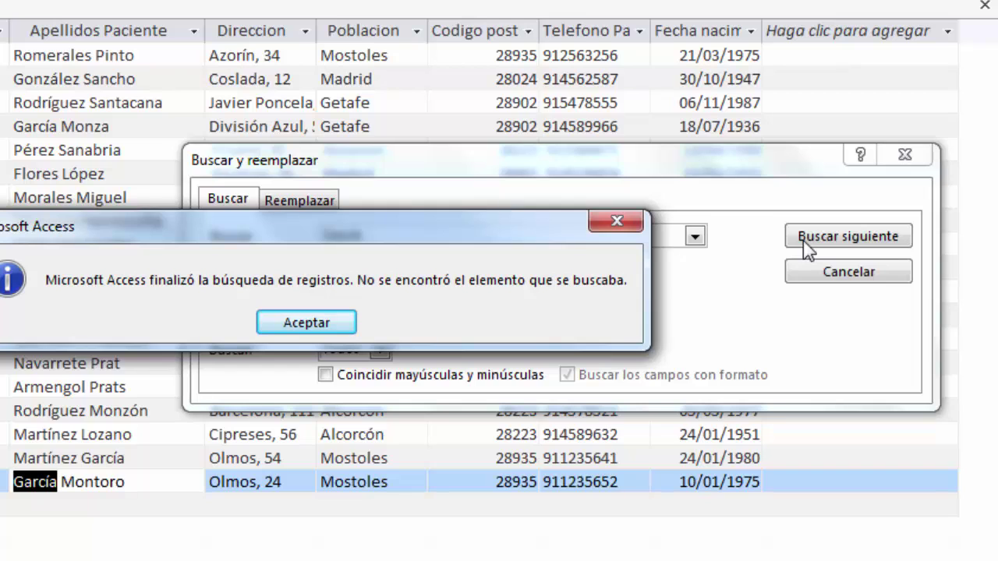
left_click(306, 323)
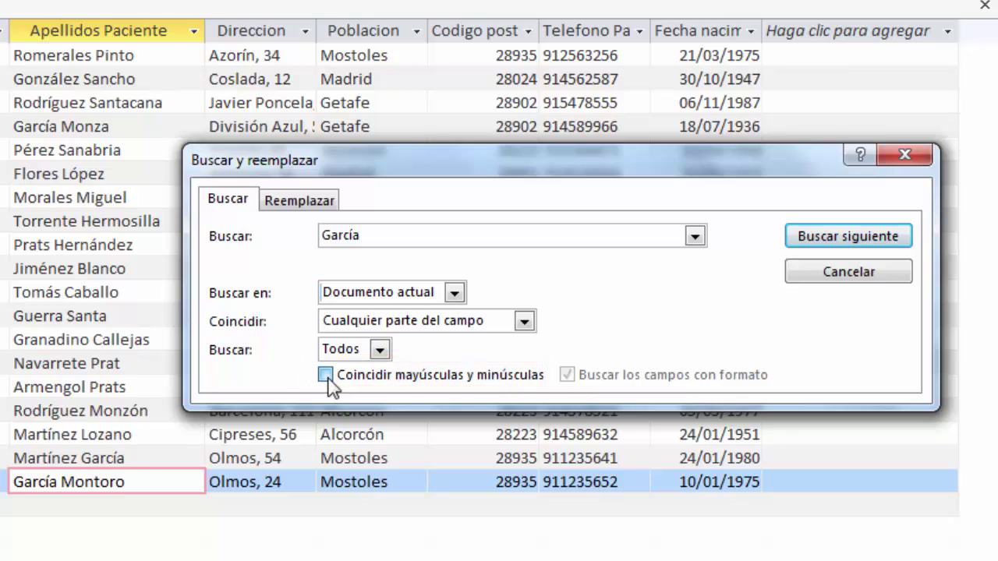
Step: Enable Coincidir mayúsculas y minúsculas and step through the matches of the capitalised surname
left_click(860, 235)
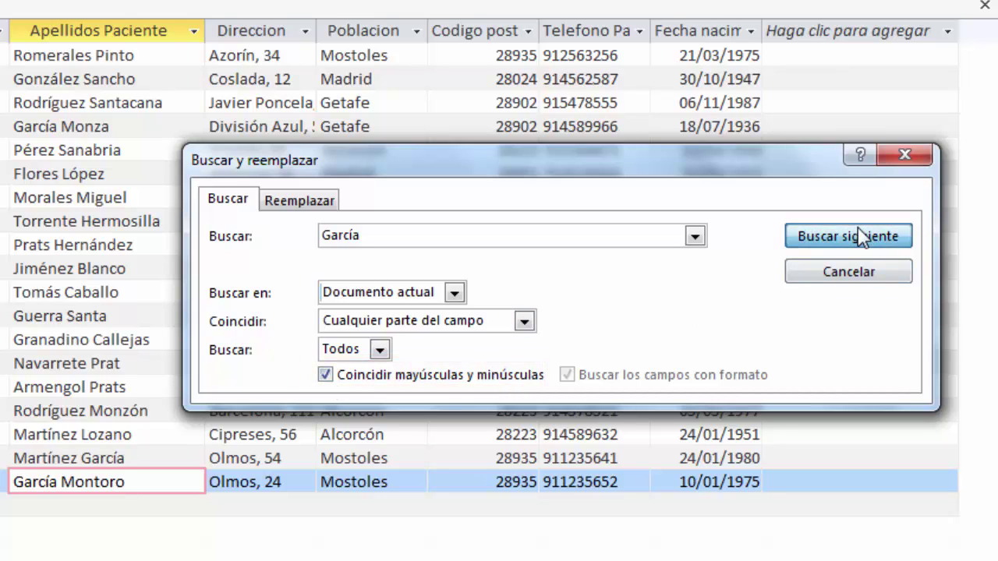
left_click(860, 236)
left_click(860, 235)
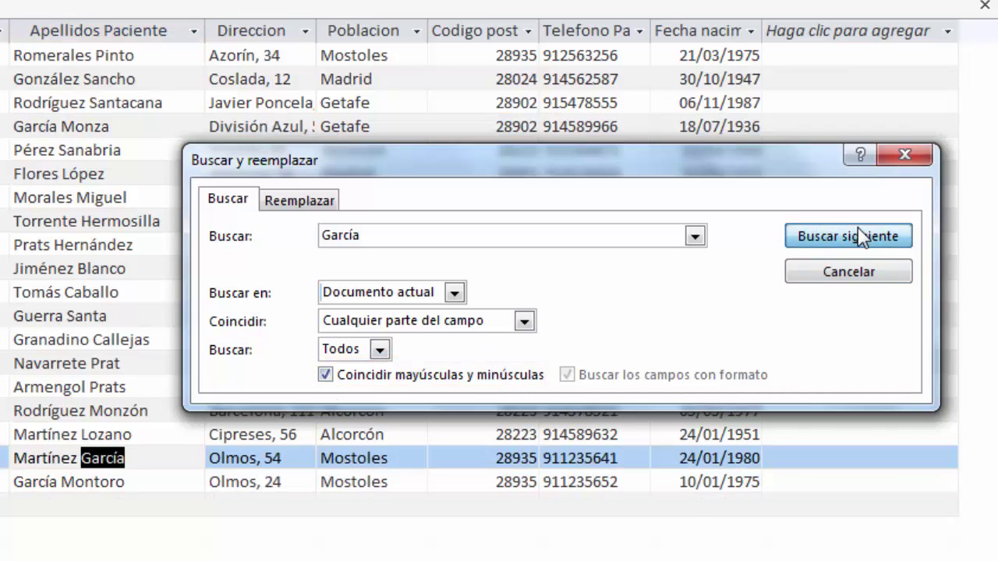
Step: Change the surname's initial to a lowercase g and run the case-sensitive search, dismissing the notice
left_click(391, 237)
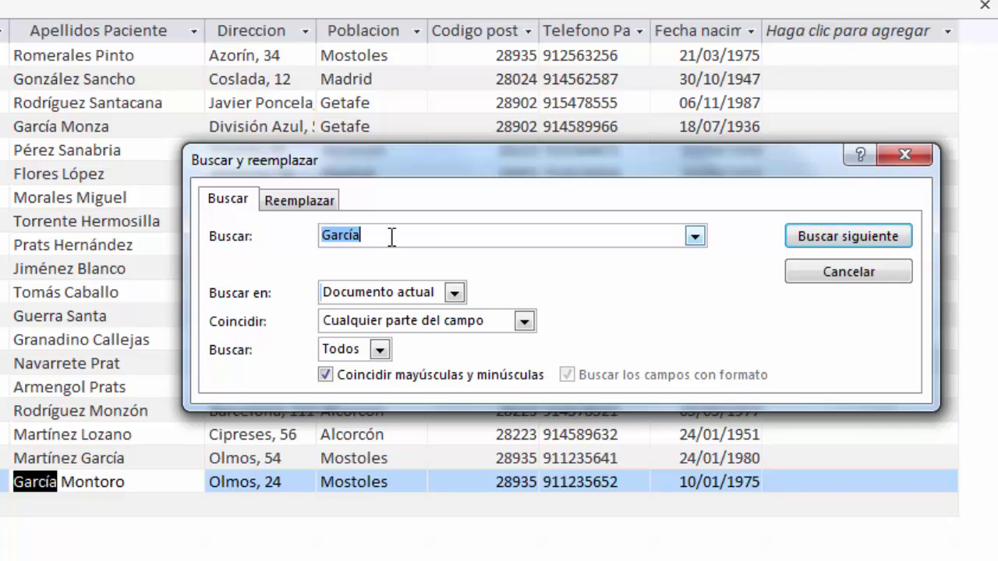
key("Home")
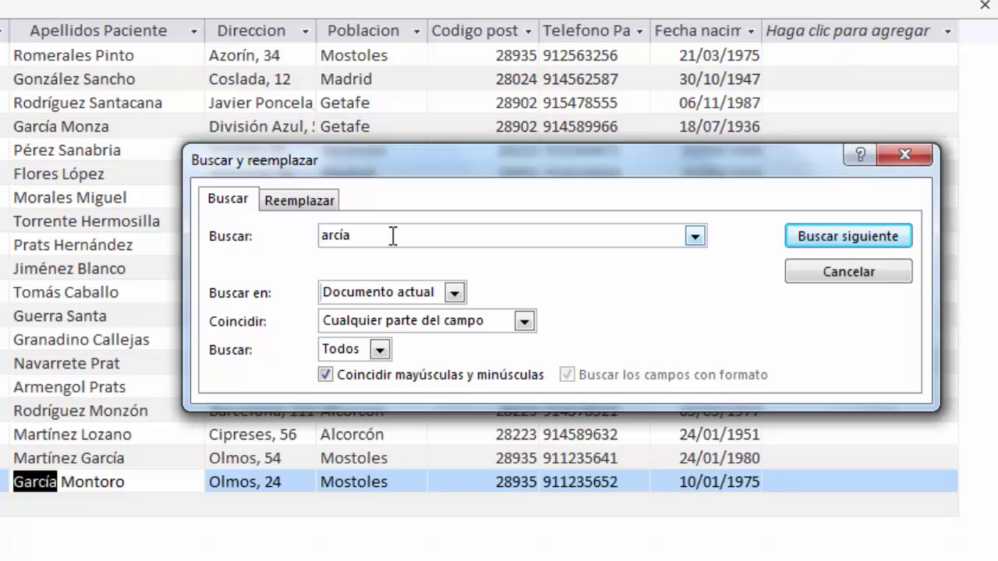
type("g")
left_click(825, 231)
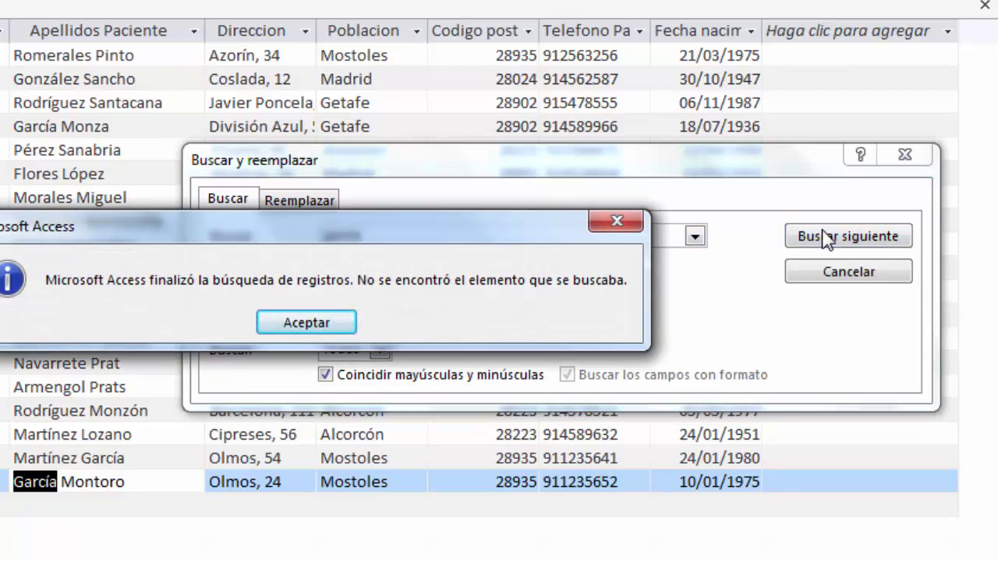
left_click(318, 326)
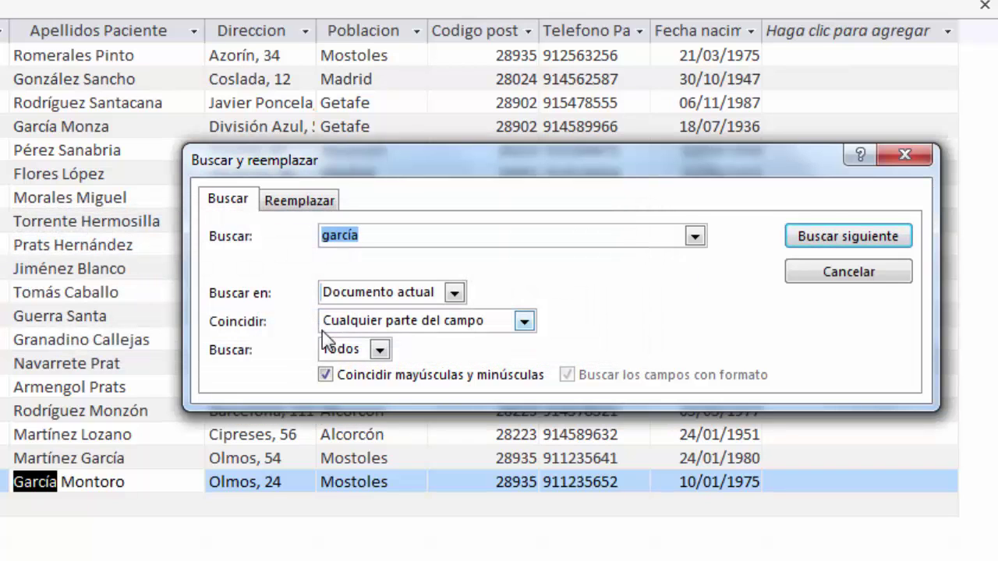
Step: Turn off Coincidir mayúsculas y minúsculas and step through the matches of the lowercase surname
left_click(326, 375)
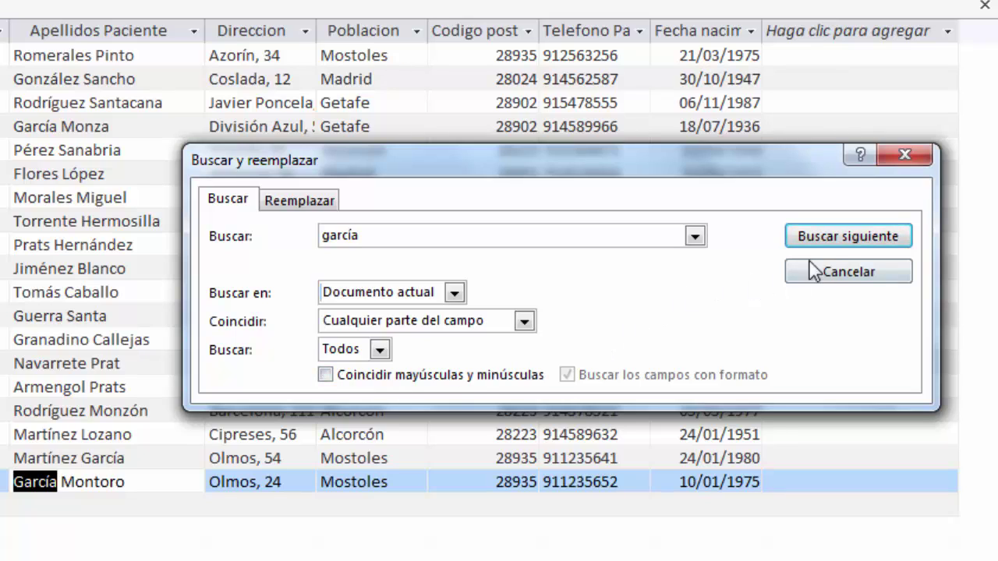
left_click(846, 236)
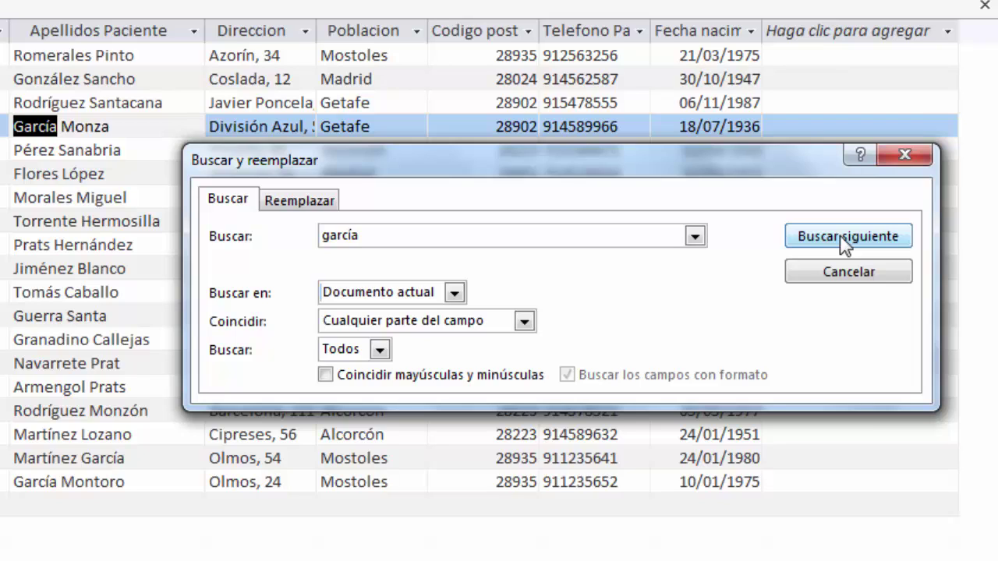
left_click(845, 236)
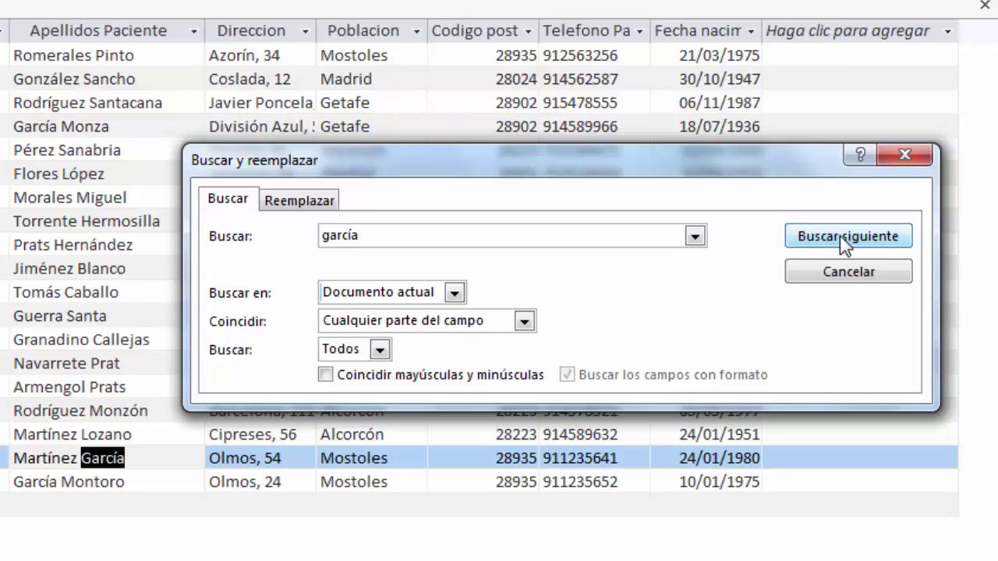
Step: Search for the surname spelled without its accent, then close Buscar y reemplazar
double_click(369, 238)
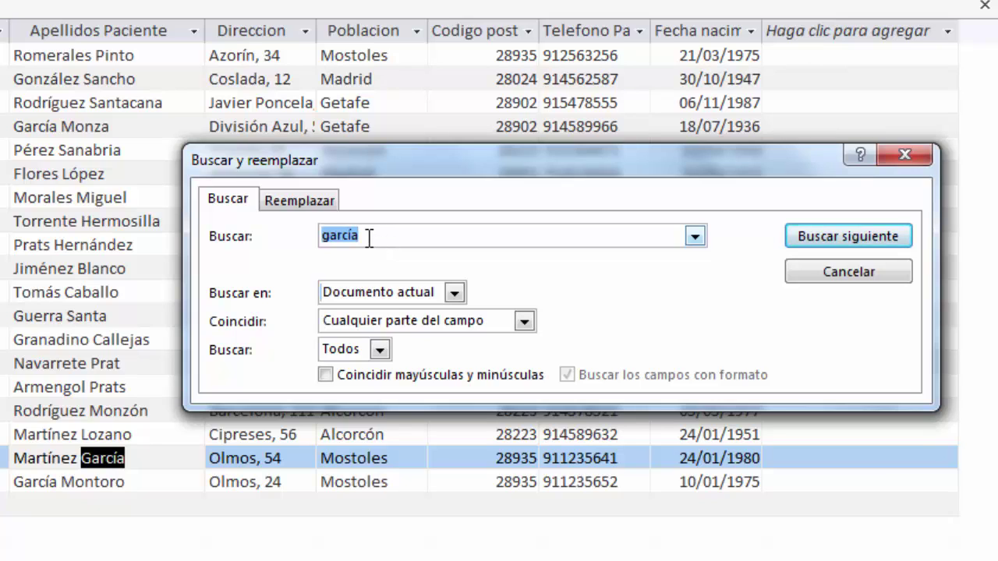
left_click(370, 237)
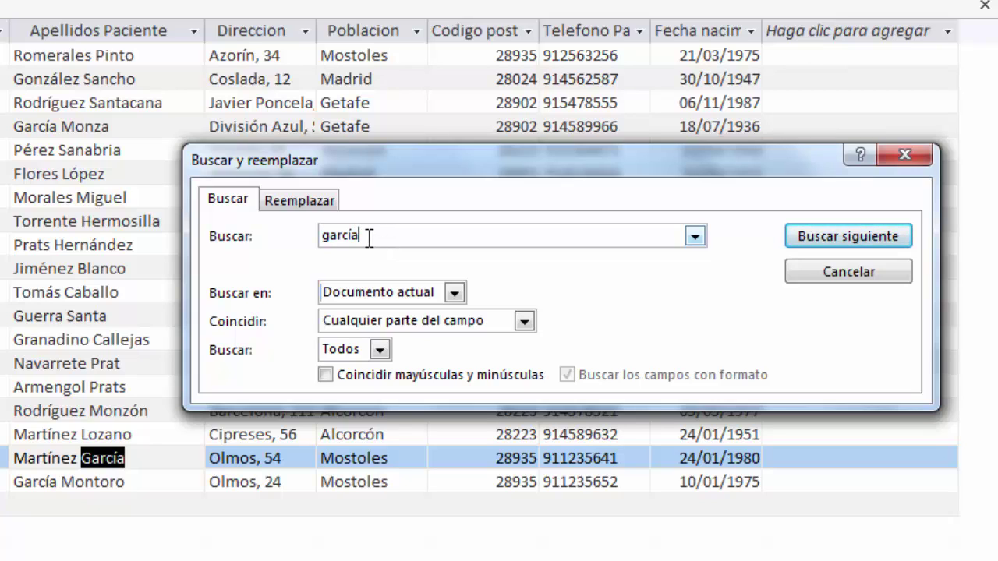
key("BackSpace")
key("BackSpace")
type("ia")
left_click(805, 242)
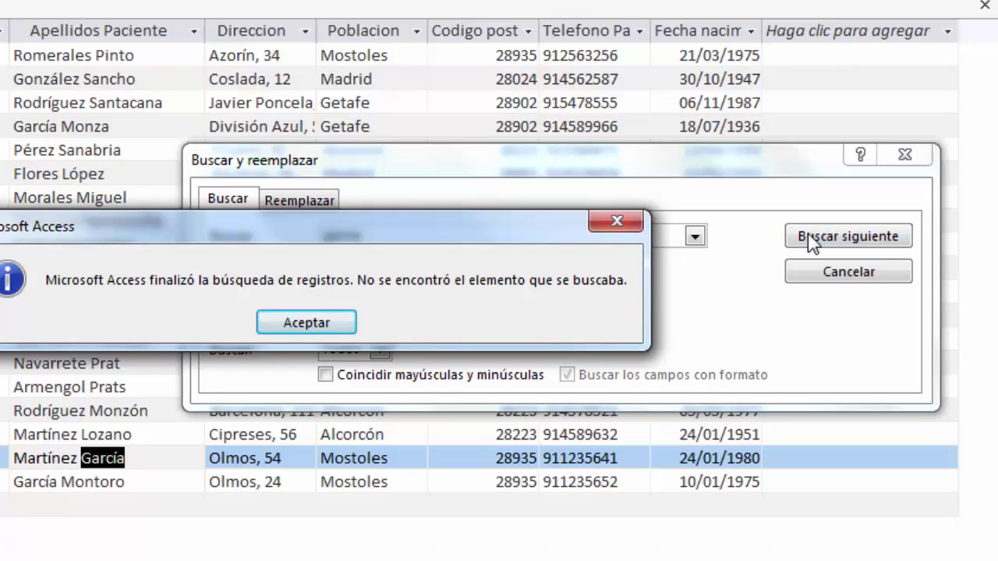
left_click(324, 323)
left_click(525, 322)
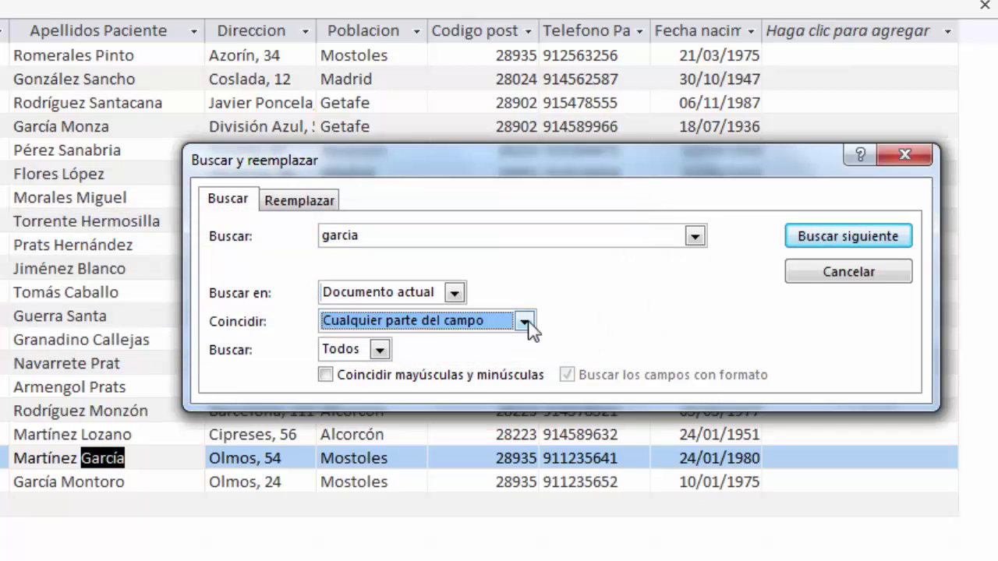
left_click(906, 153)
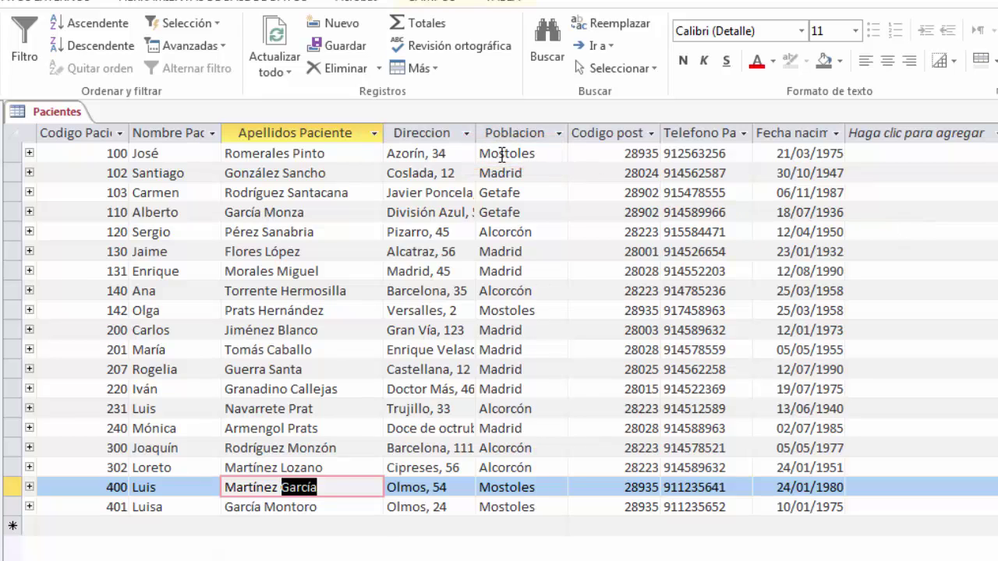
Step: Select Mostoles in the first record's Poblacion field and open the replace options of Buscar y reemplazar for it
double_click(503, 154)
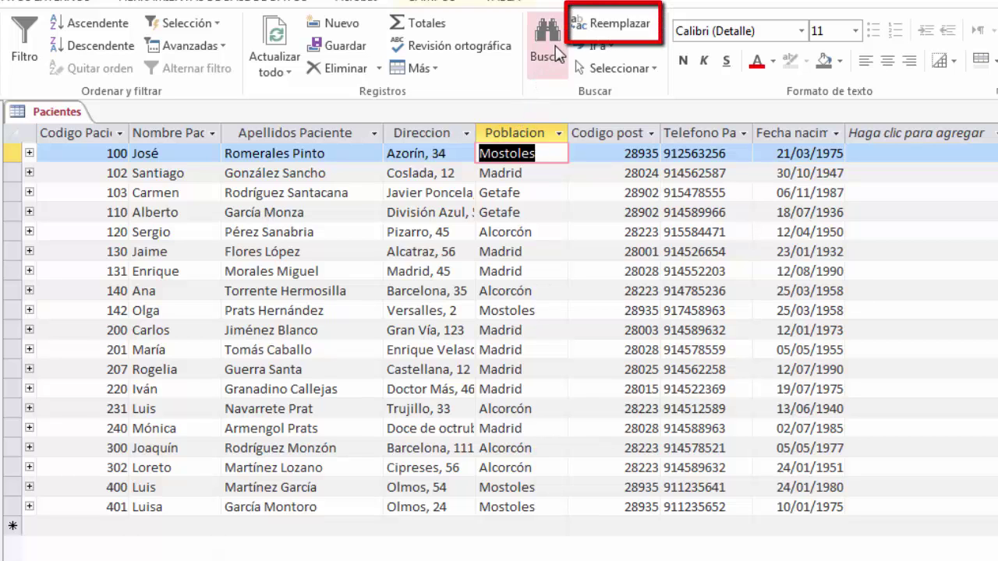
left_click(599, 28)
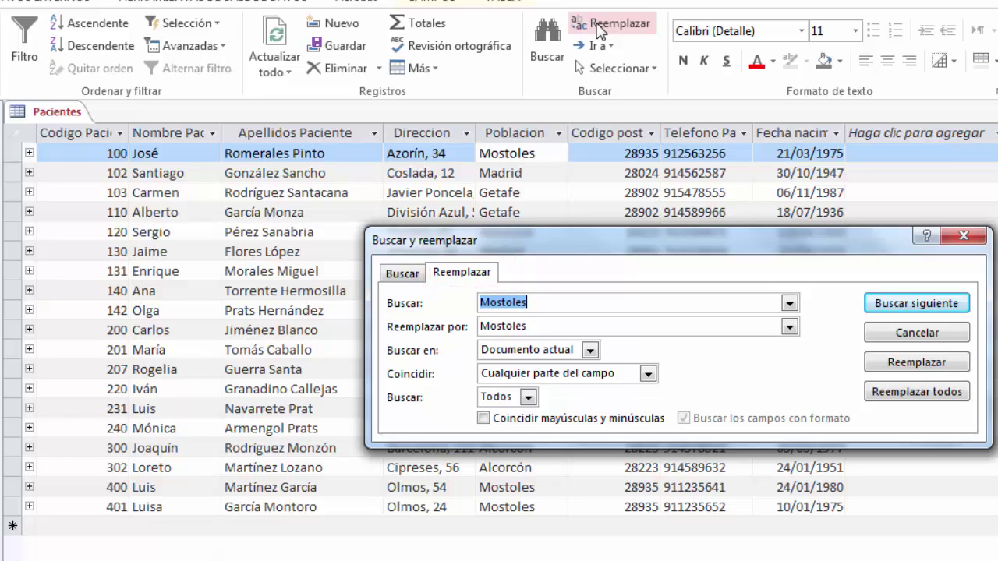
left_click(964, 234)
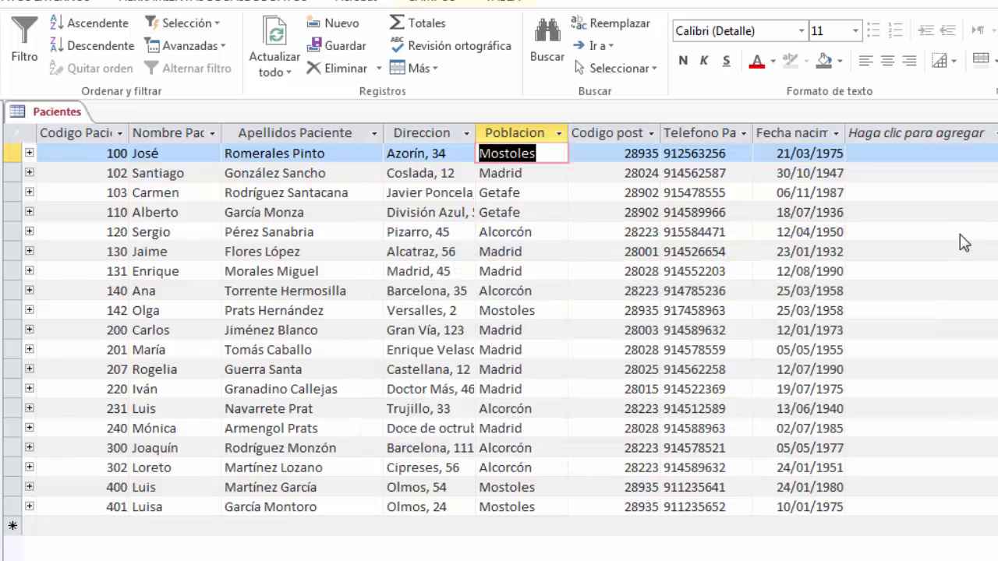
left_click(548, 36)
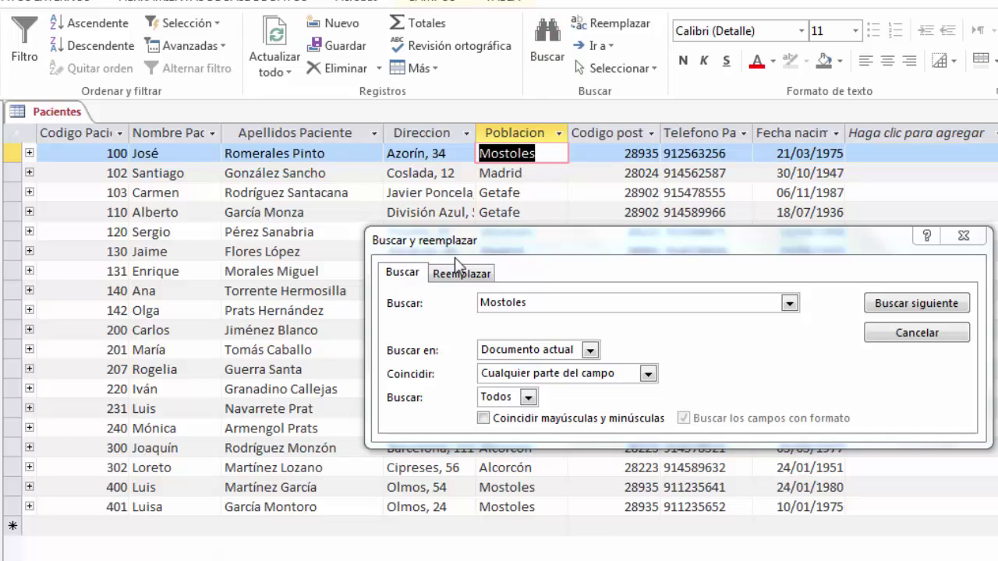
left_click(459, 280)
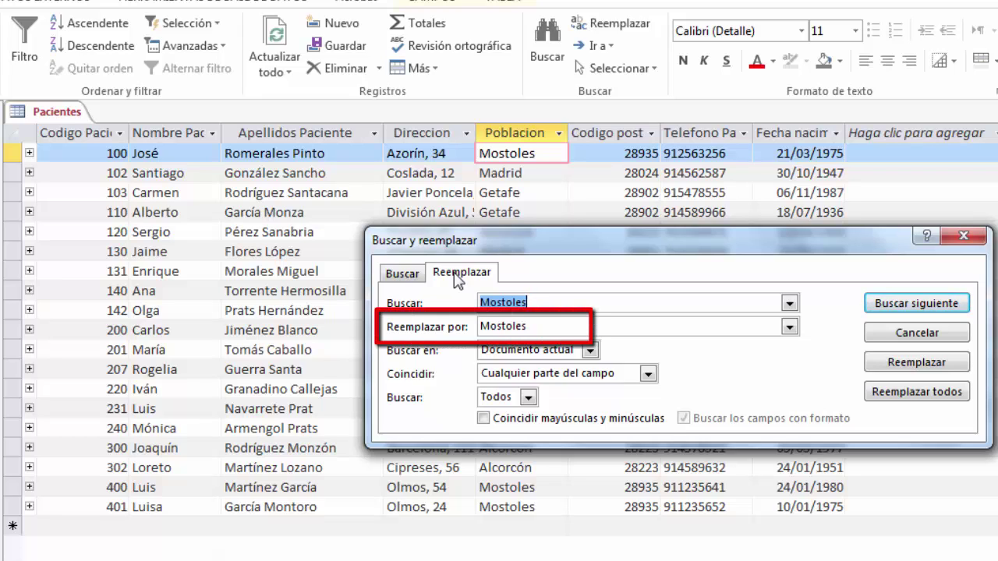
Step: Set the replacement text to Móstoles, with an accented ó
double_click(540, 327)
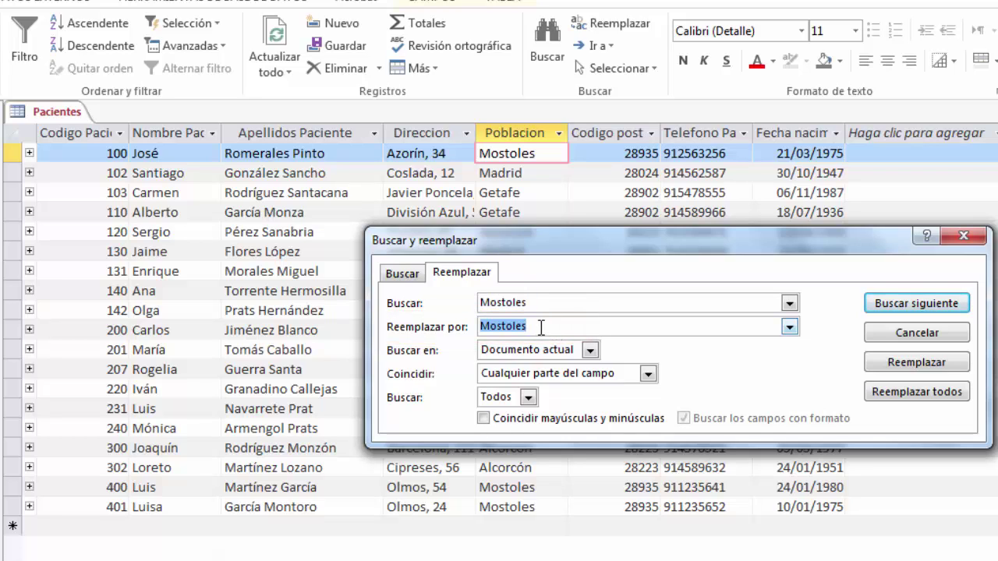
key("Home")
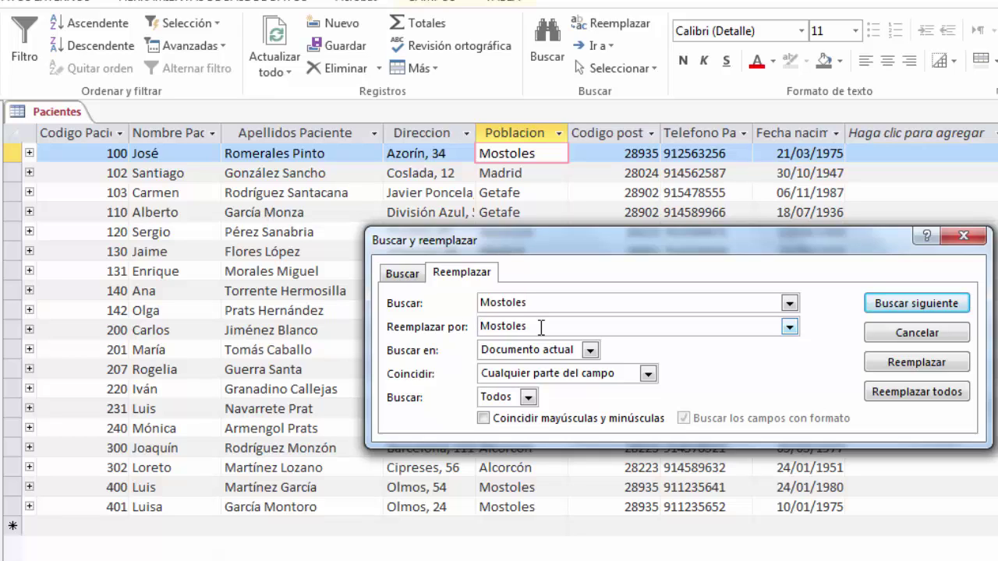
key("Delete")
type("ó")
Step: Move the dialog clear of the Poblacion column and limit the search to Campo actual
left_click_drag(798, 248, 312, 296)
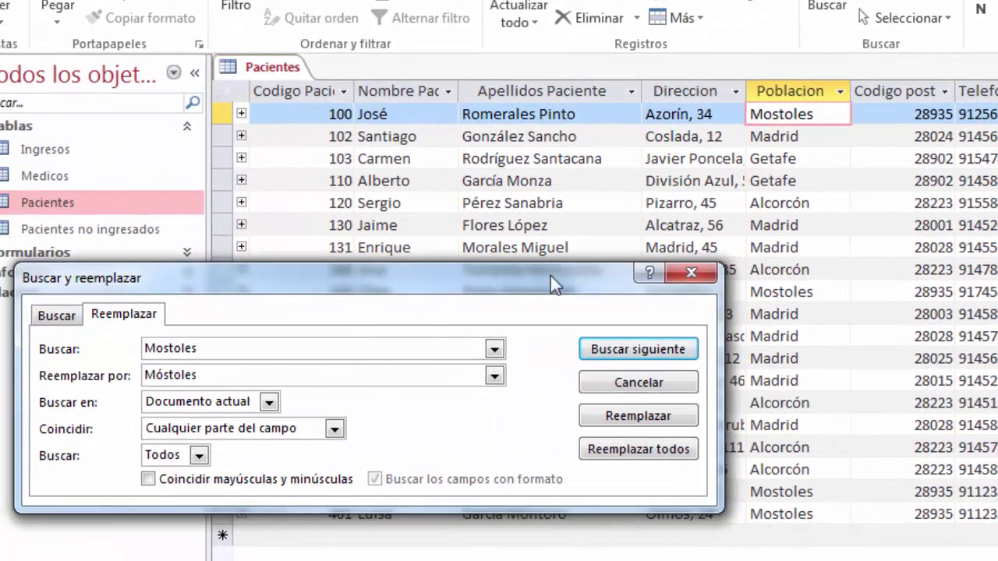
left_click(268, 402)
left_click(224, 421)
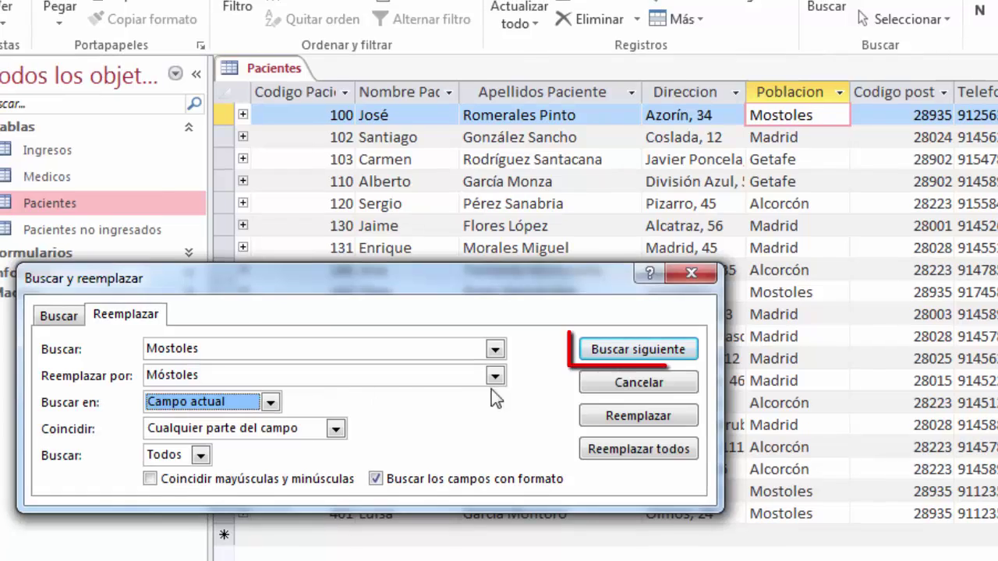
Step: Step through the Mostoles matches in the Poblacion field until the search returns to the first record
left_click(640, 350)
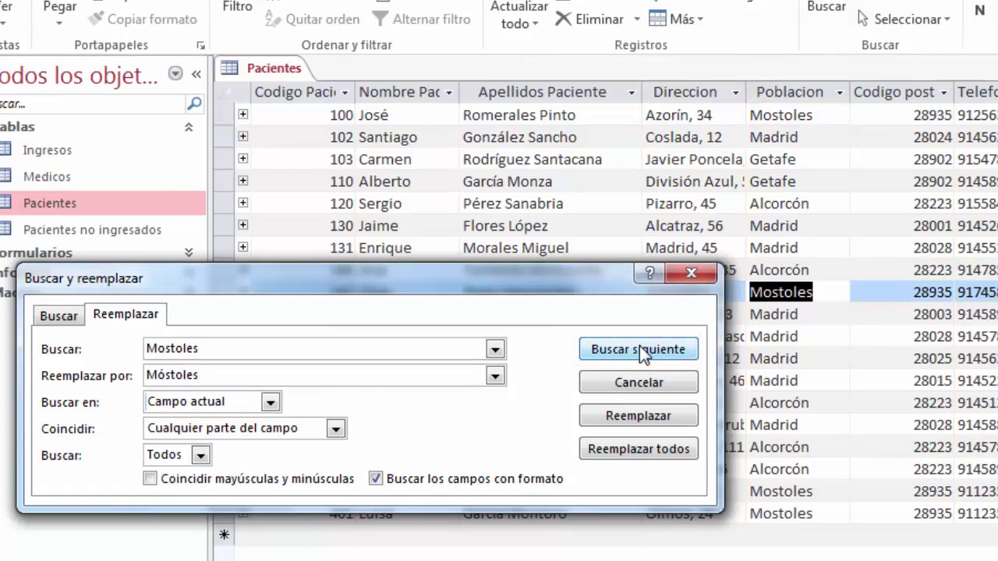
left_click(641, 350)
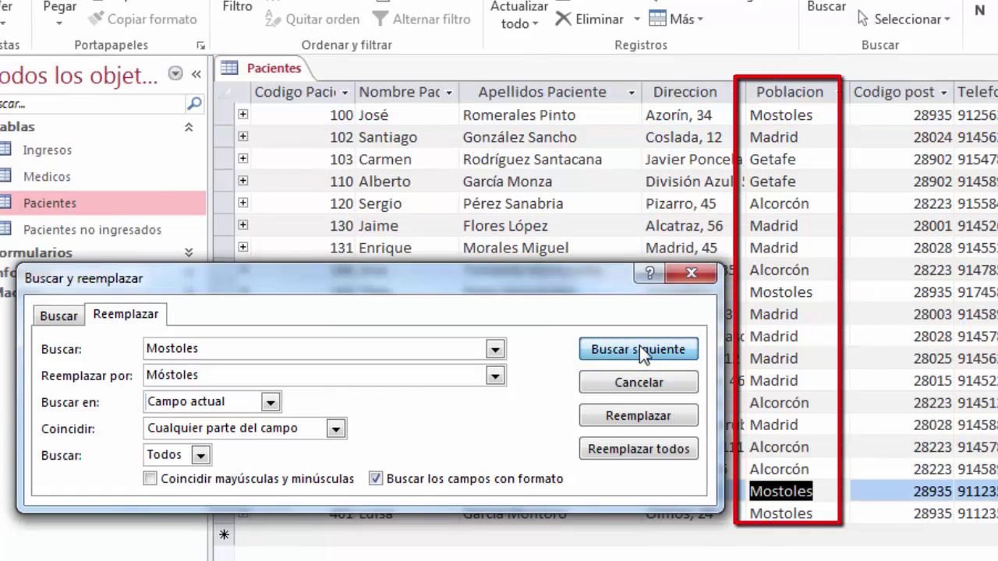
left_click(640, 350)
left_click(640, 350)
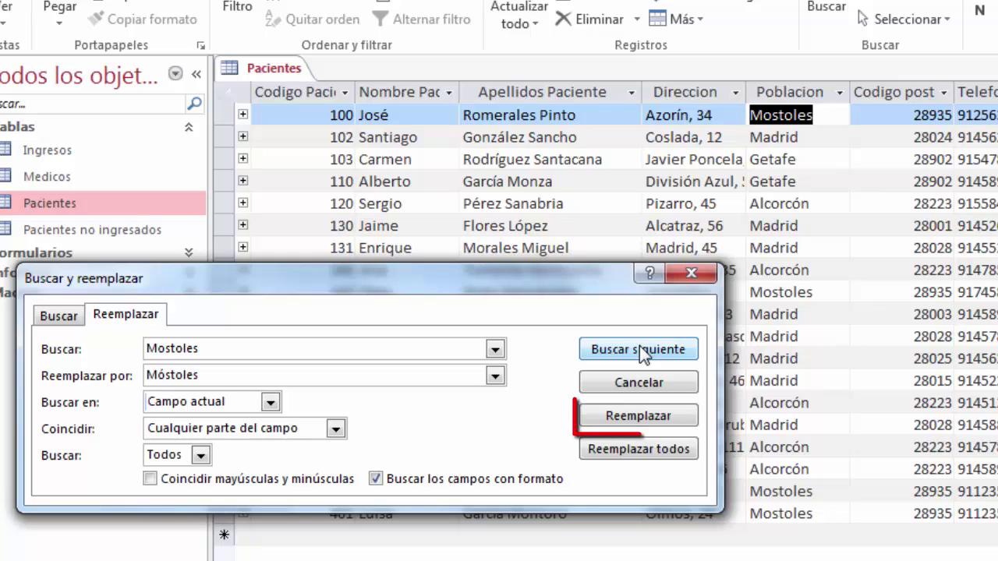
Step: Replace Mostoles with Móstoles in the first record, then in all remaining Poblacion entries, and accept the irreversible change
left_click(638, 417)
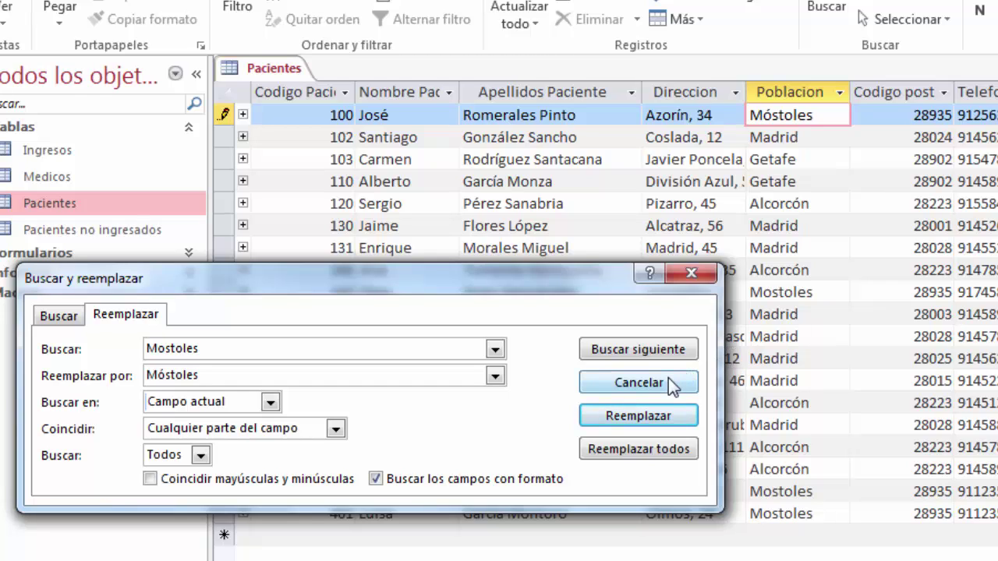
left_click(647, 450)
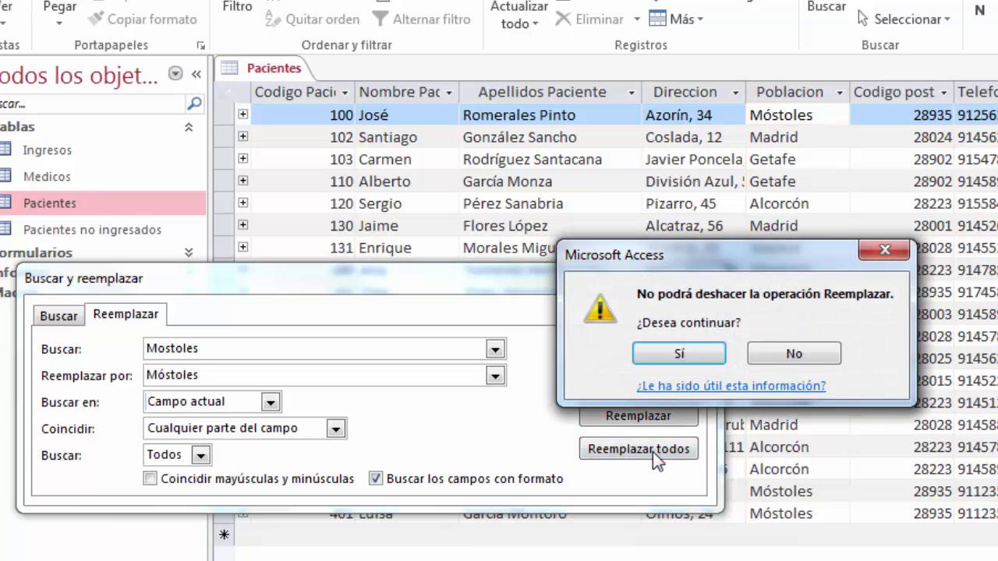
left_click(681, 354)
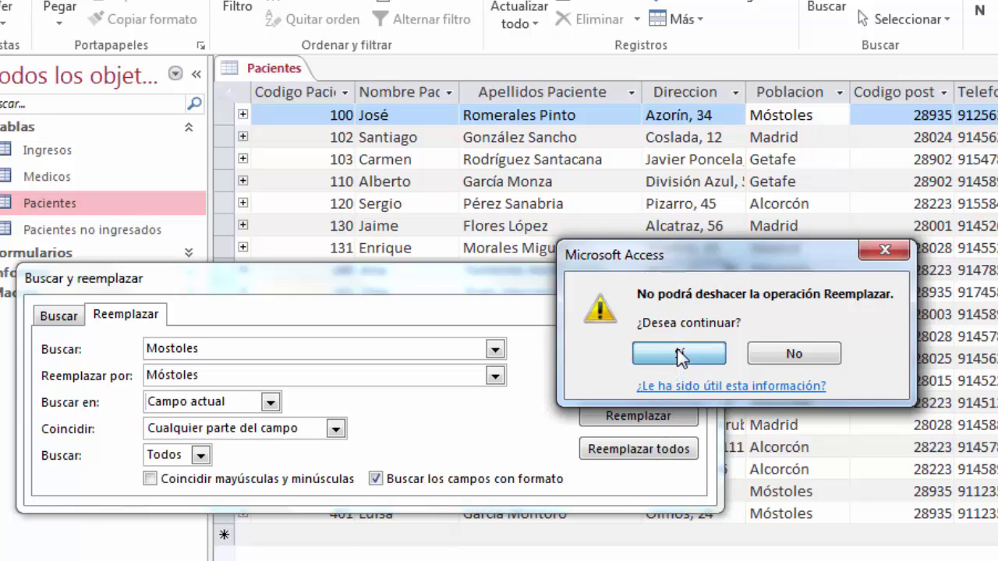